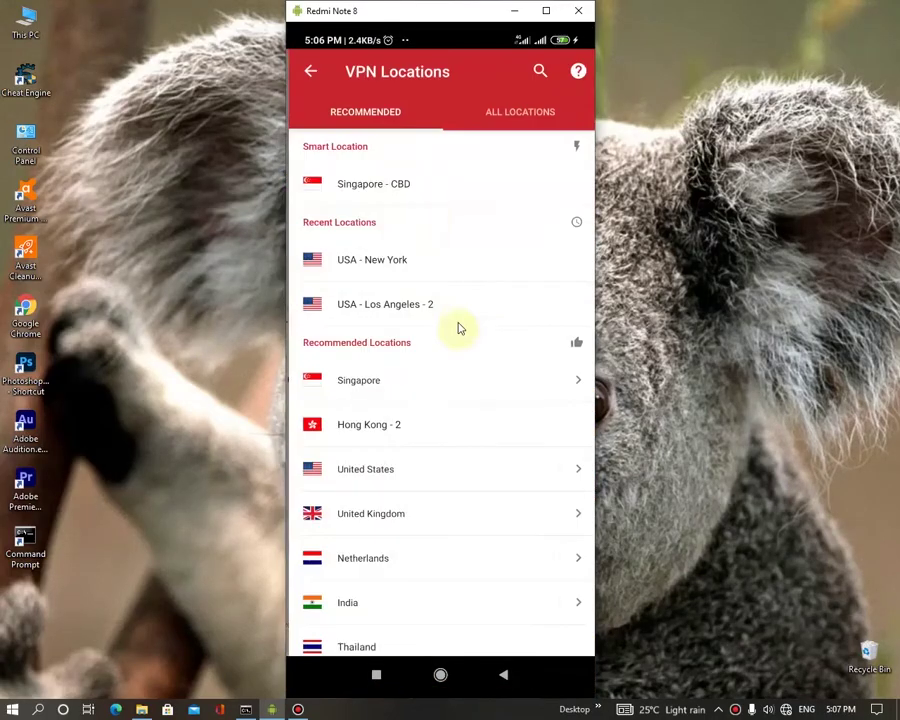
# - Connect ExpressVPN to USA - New York, then go back home and open Chrome
pyautogui.click(464, 262)
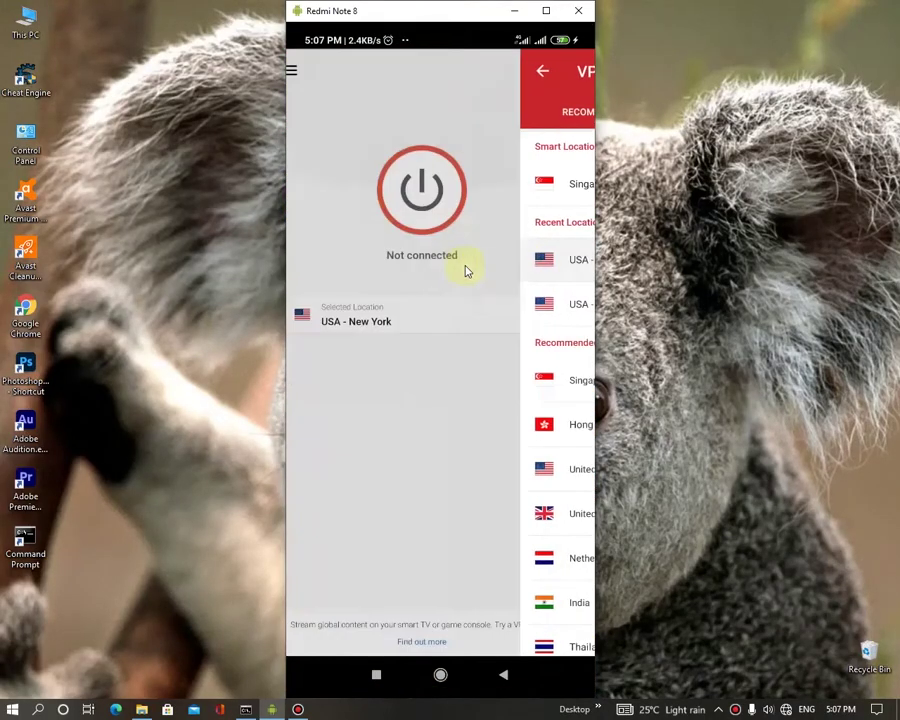
pyautogui.click(447, 213)
pyautogui.click(440, 675)
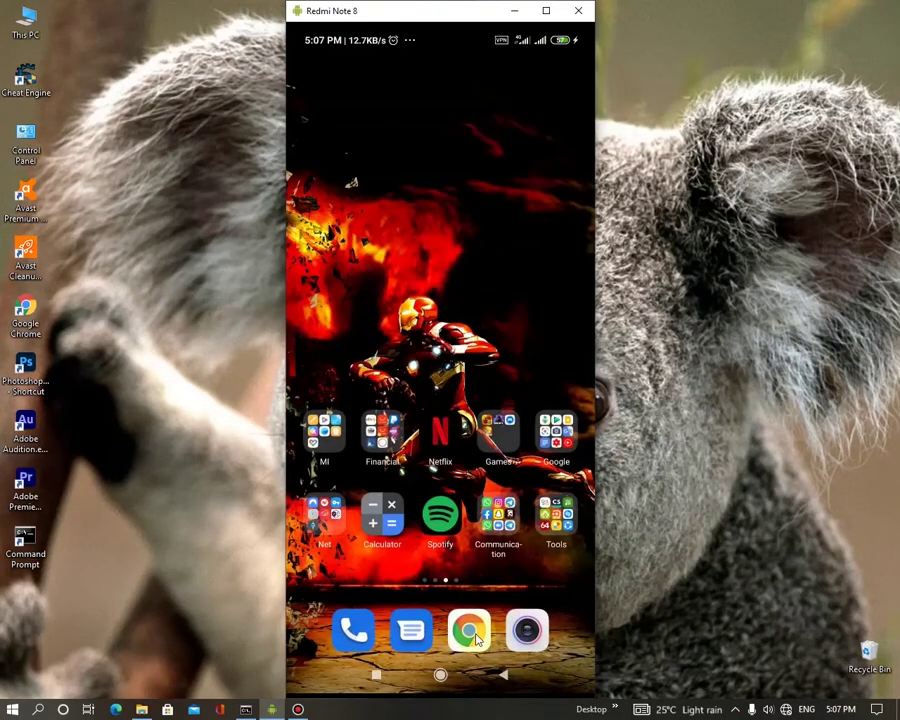
pyautogui.click(467, 678)
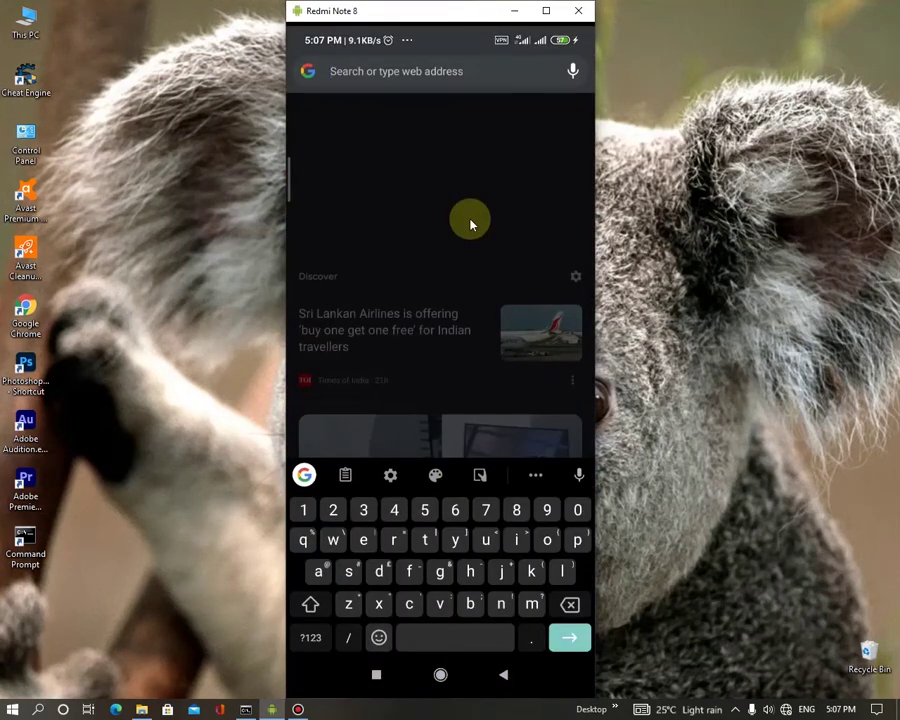
# - Search 'spotify' in Chrome and open Spotify's site from the results
pyautogui.write('spoti')
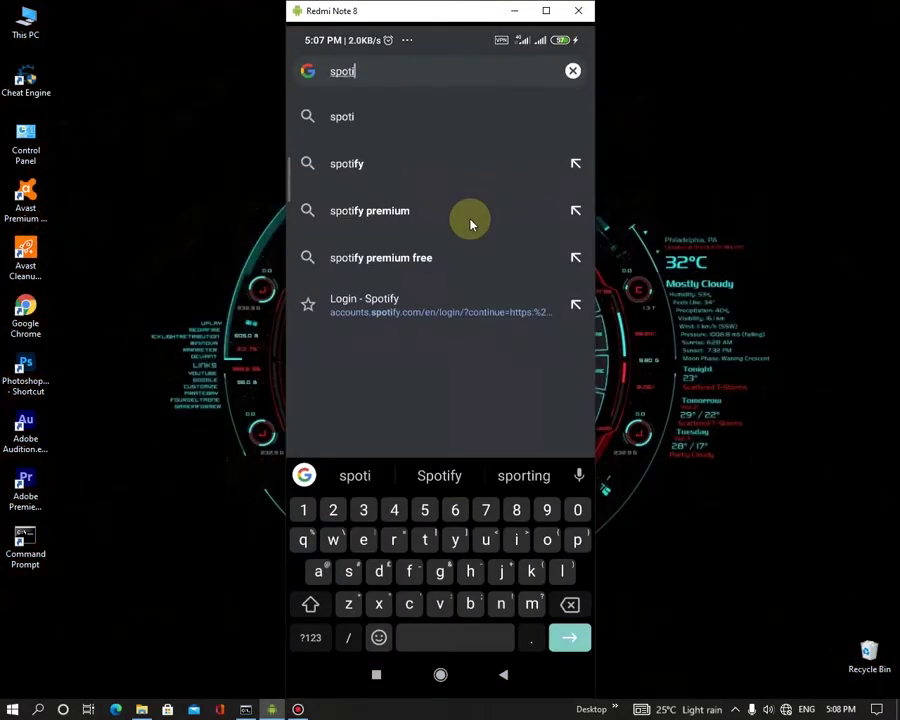
pyautogui.write('fy')
pyautogui.press('Return')
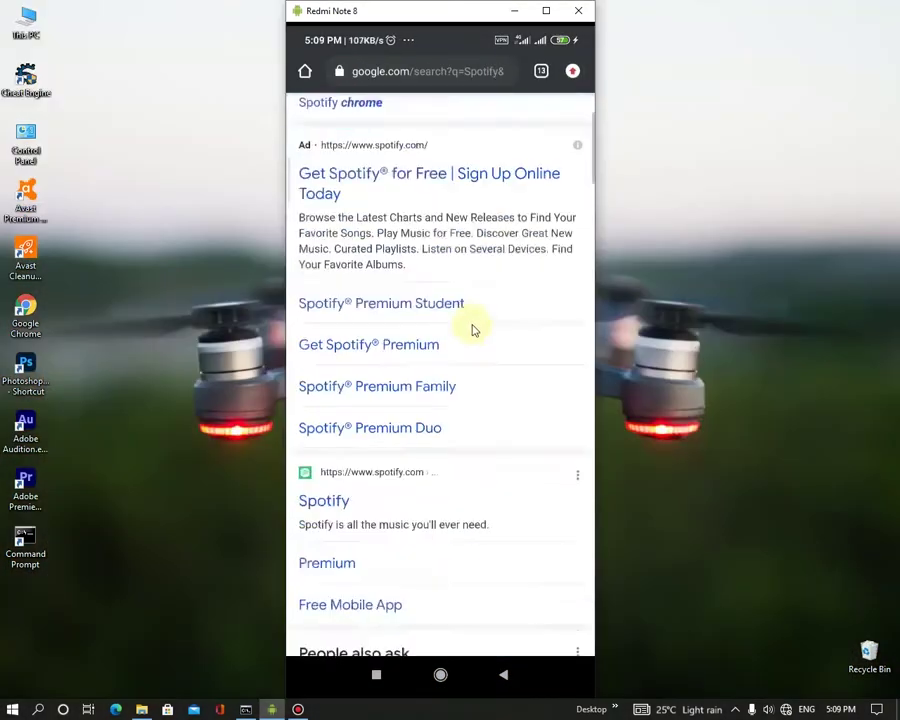
pyautogui.scroll(-5, 463, 350)
pyautogui.click(324, 352)
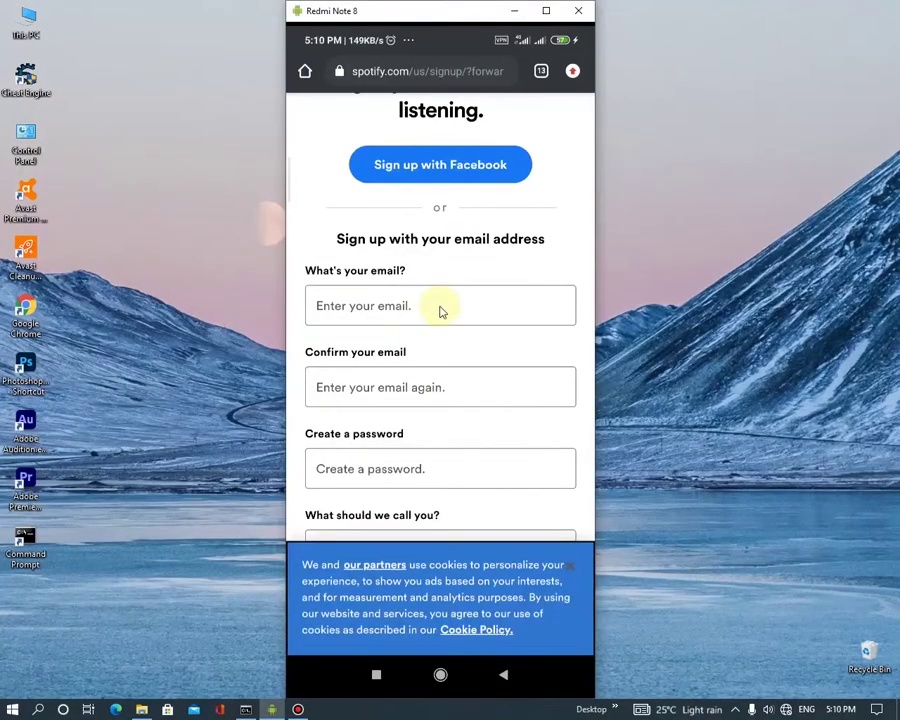
# - Enter the account e-mail and copy it into the Confirm e-mail field
pyautogui.click(440, 310)
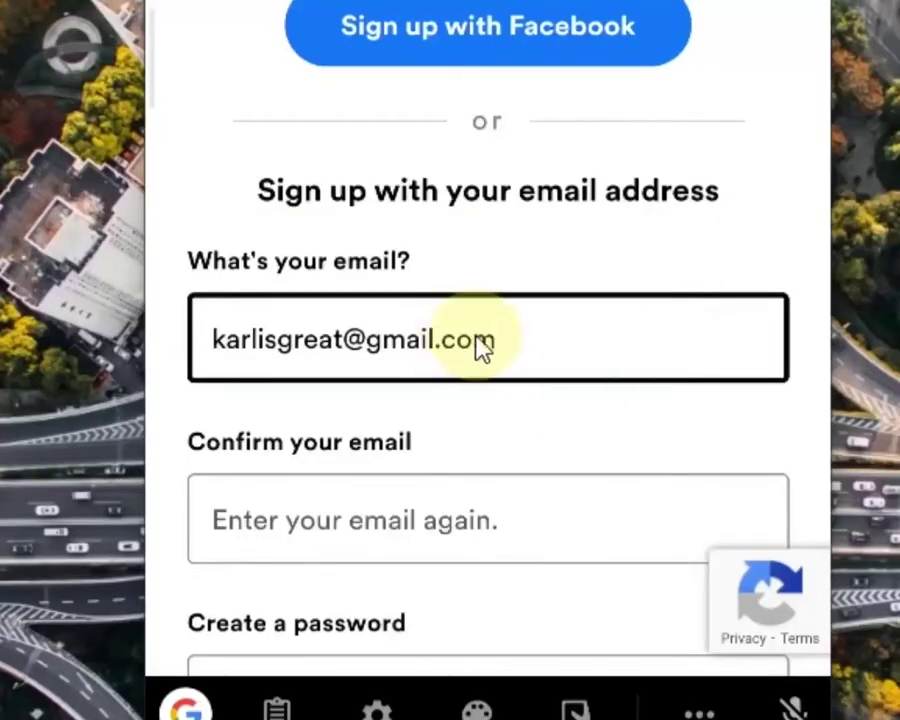
pyautogui.click(444, 305)
pyautogui.hotkey('ctrl', 'a')
pyautogui.hotkey('ctrl', 'c')
pyautogui.scroll(-1, 500, 339)
pyautogui.click(438, 310)
pyautogui.hotkey('ctrl', 'v')
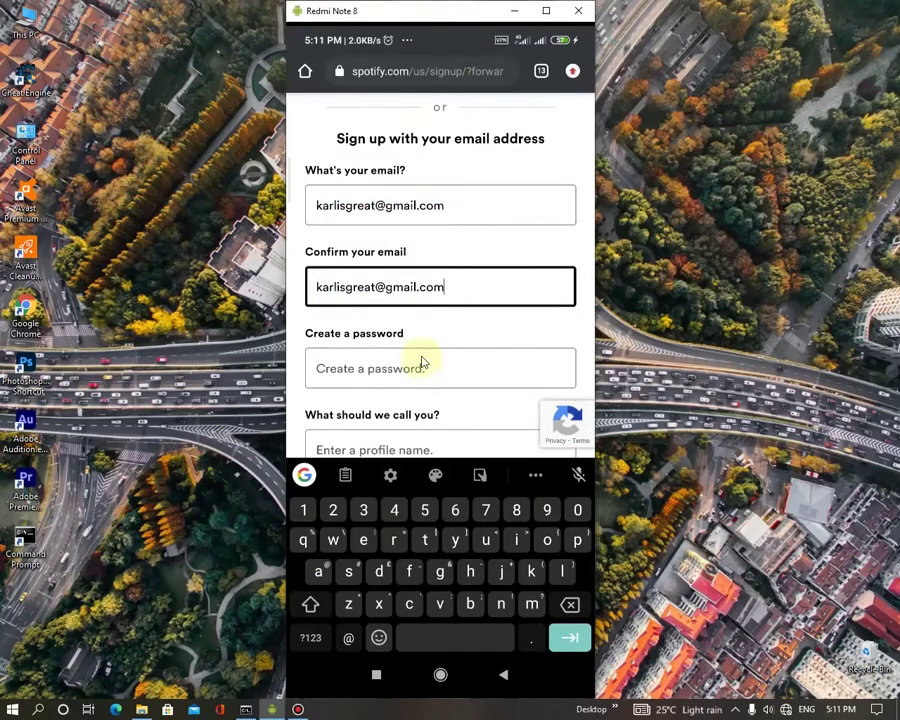
# - Fill in the password and profile name, then submit the sign-up form
pyautogui.click(531, 399)
pyautogui.hotkey('ctrl', 'v')
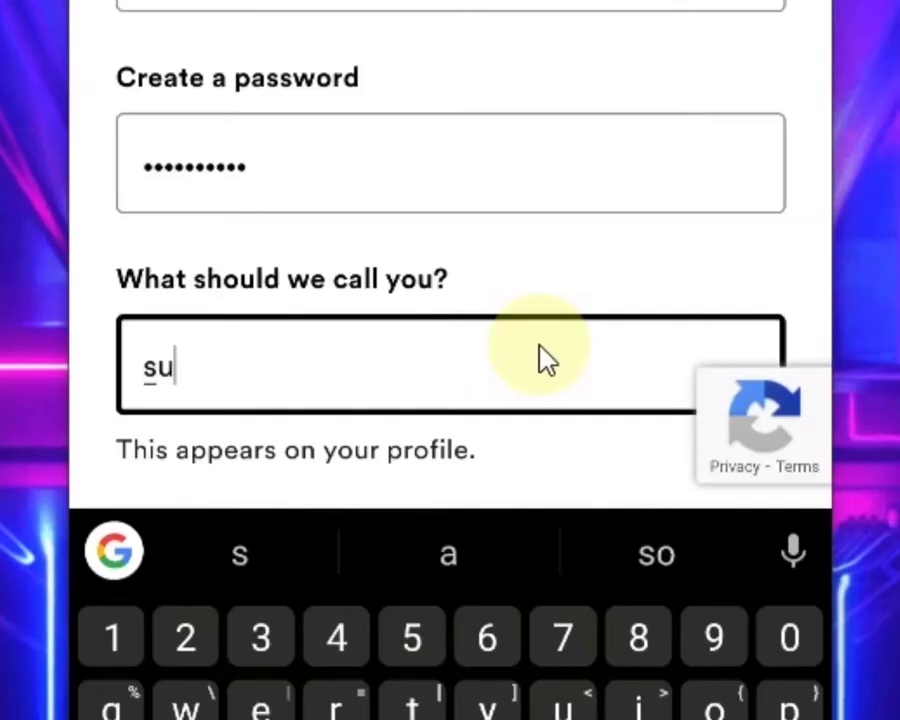
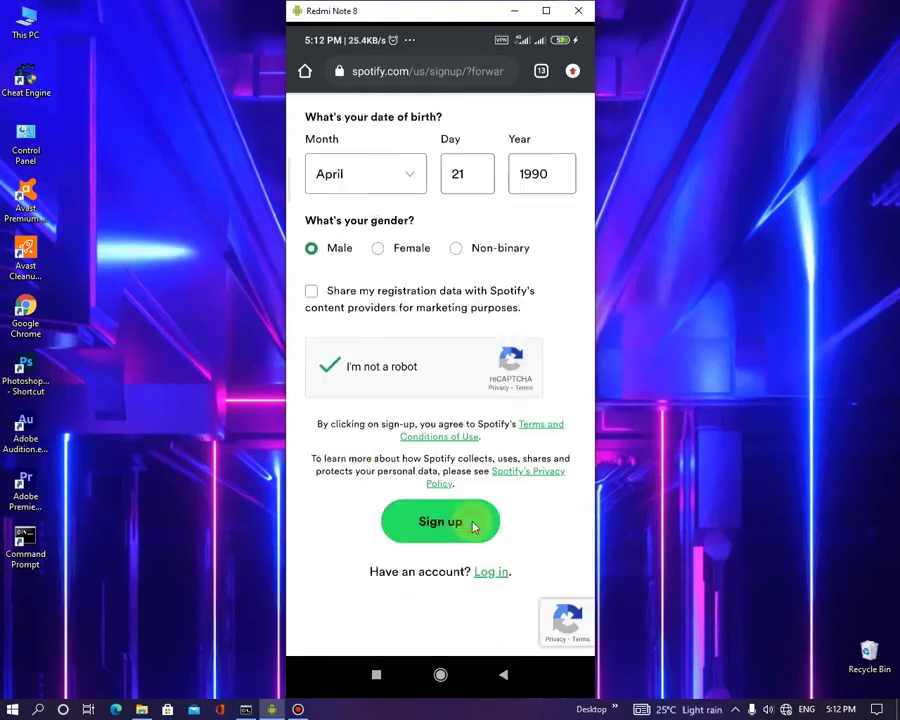
pyautogui.click(474, 524)
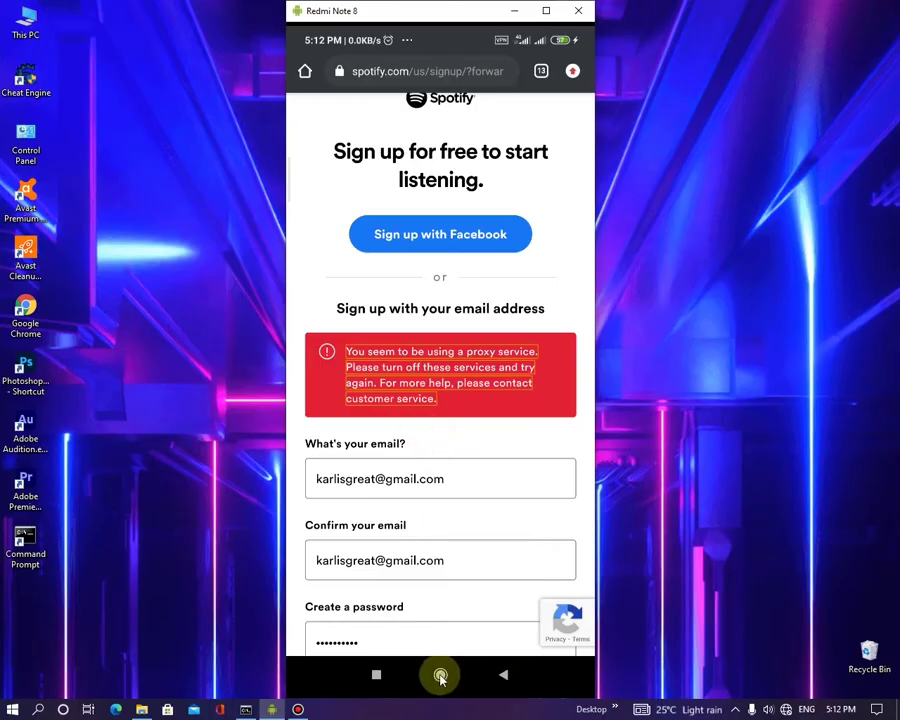
# - Quick-connect NordVPN to a United States server and close the Net folder on the home screen
pyautogui.click(440, 676)
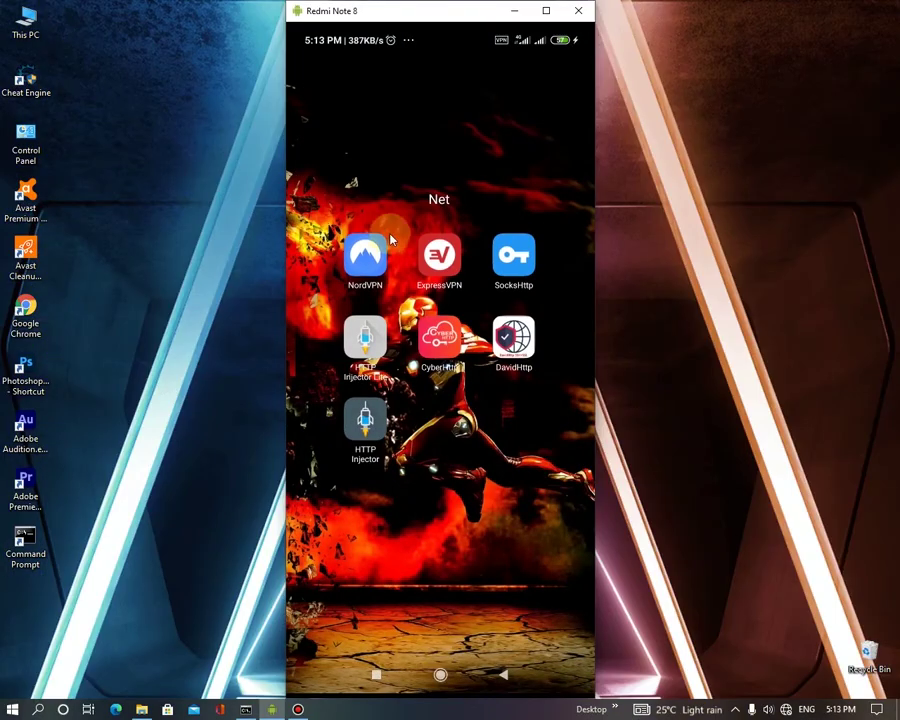
pyautogui.click(370, 258)
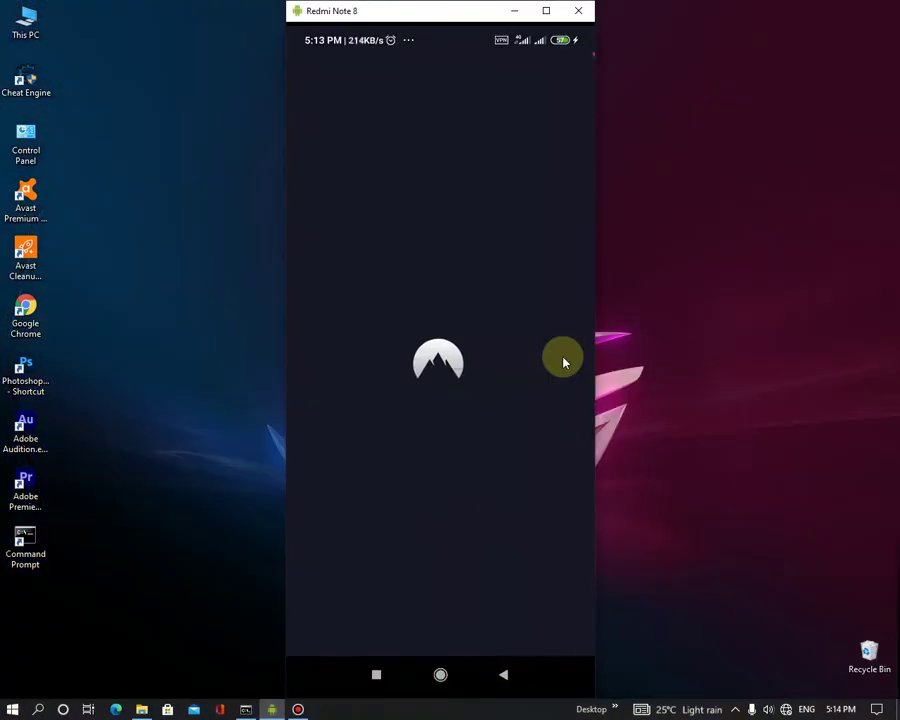
pyautogui.click(410, 580)
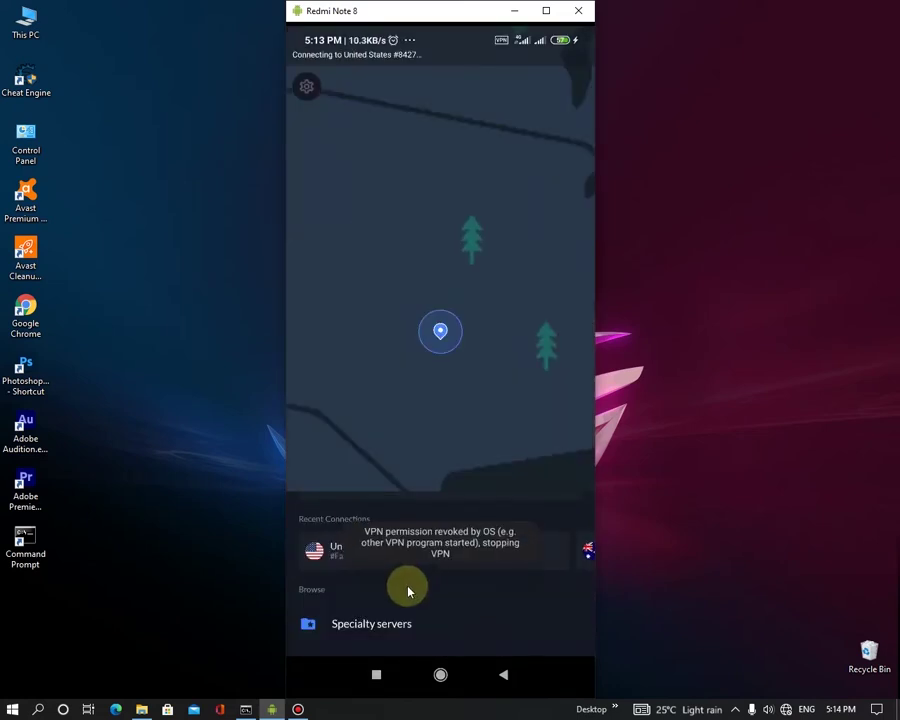
pyautogui.click(440, 665)
pyautogui.click(440, 665)
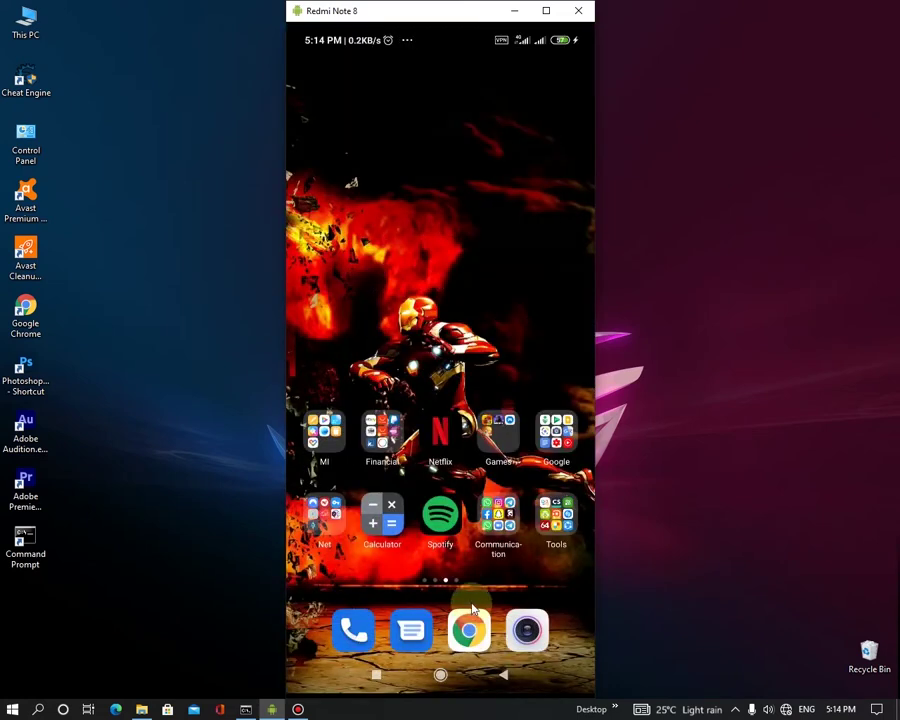
# - Back in Chrome, tick 'I'm not a robot' and resubmit the Spotify sign-up form
pyautogui.click(472, 626)
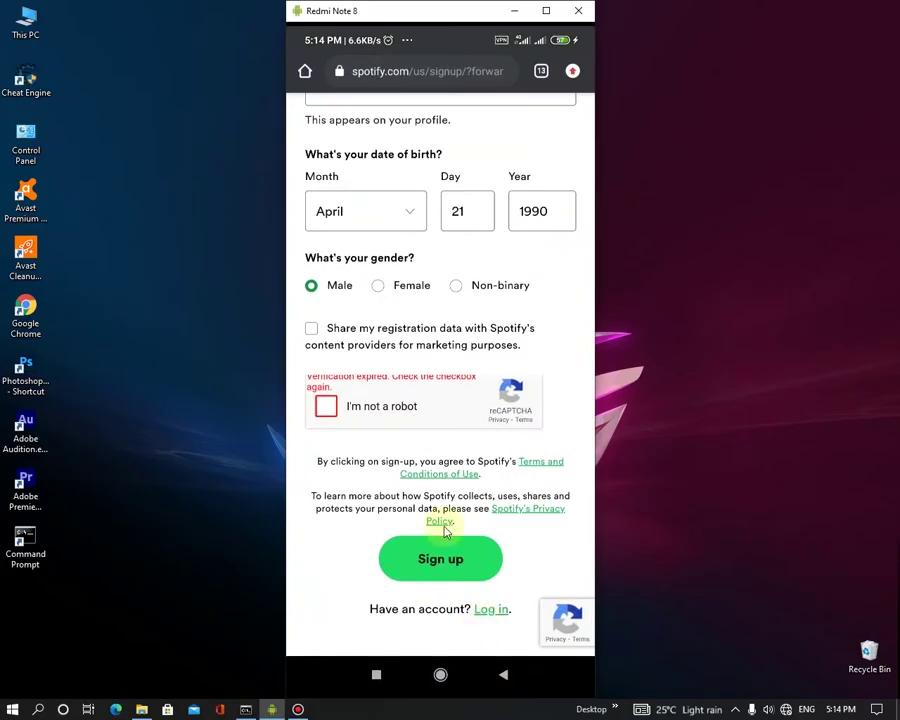
pyautogui.click(326, 406)
pyautogui.scroll(3, 518, 353)
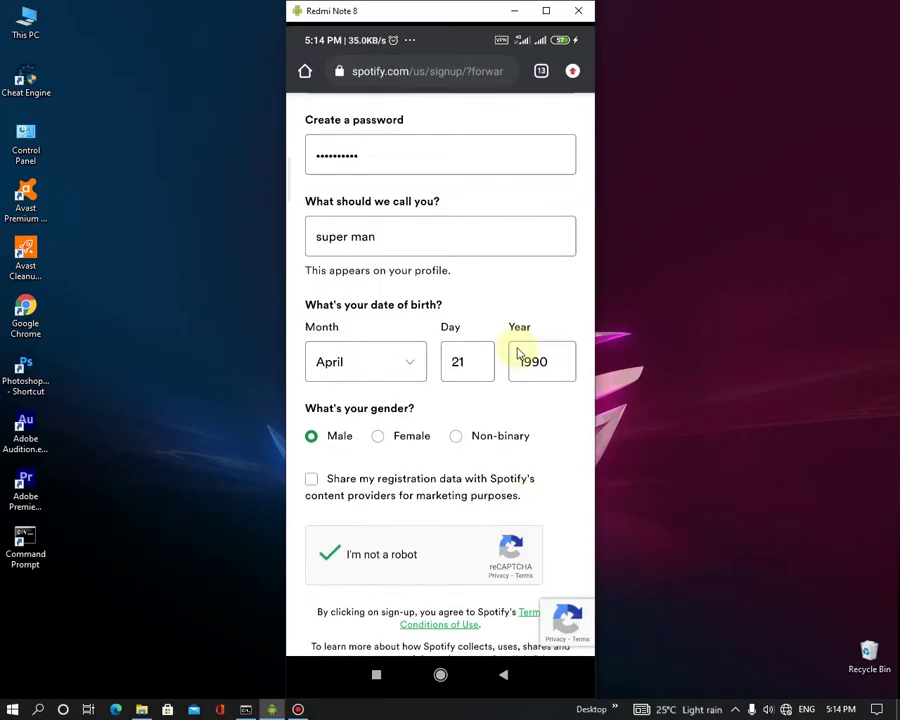
pyautogui.scroll(-2, 447, 600)
pyautogui.click(452, 606)
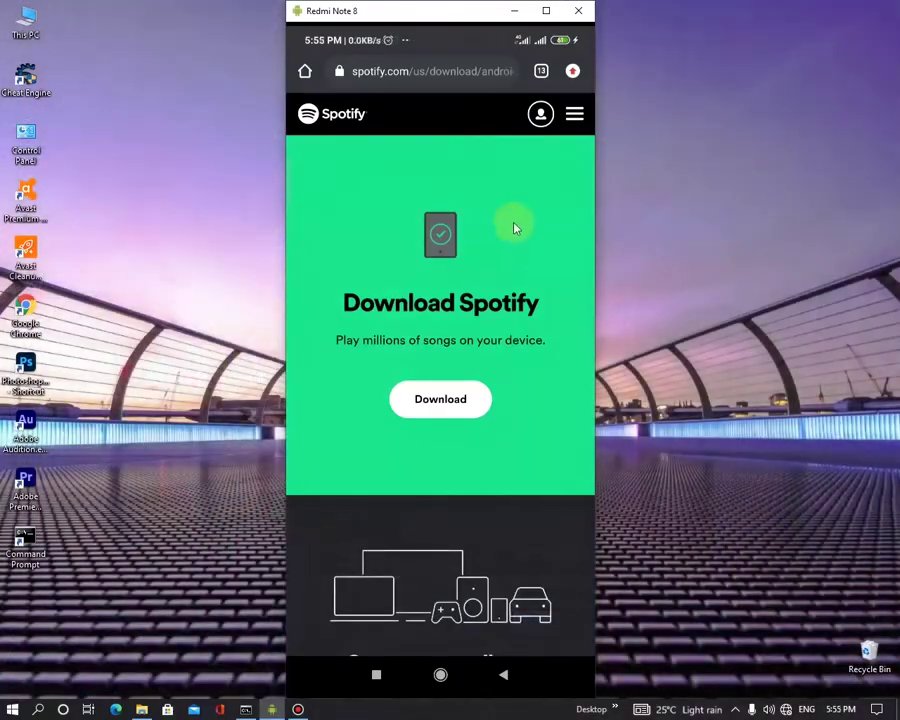
# - Open Account overview and scroll through Profile and Your plan, confirming the country is USA
pyautogui.click(540, 113)
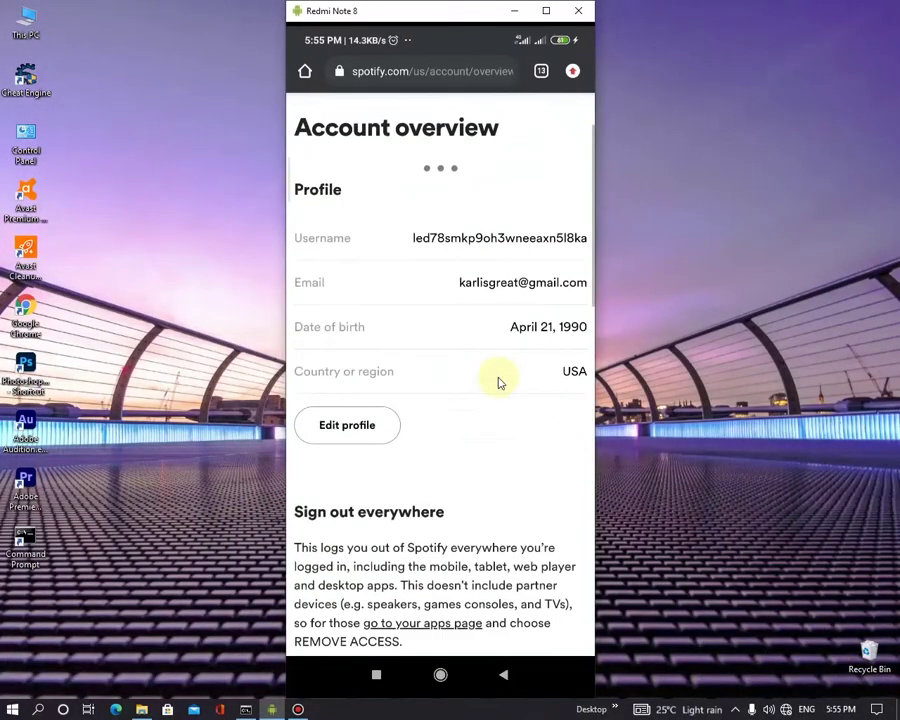
pyautogui.scroll(-3, 514, 540)
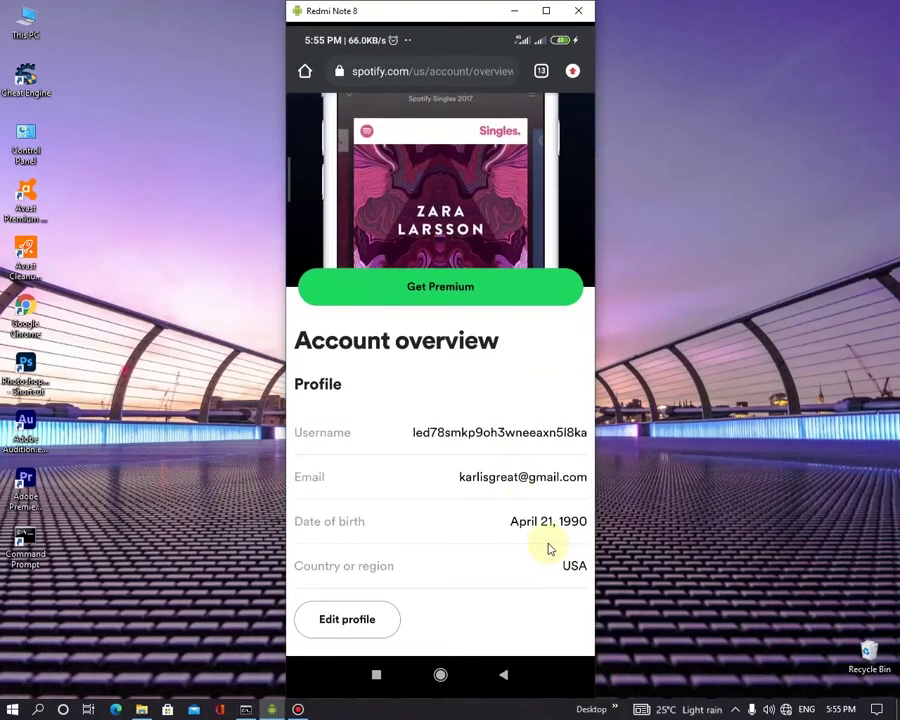
pyautogui.scroll(-2, 484, 496)
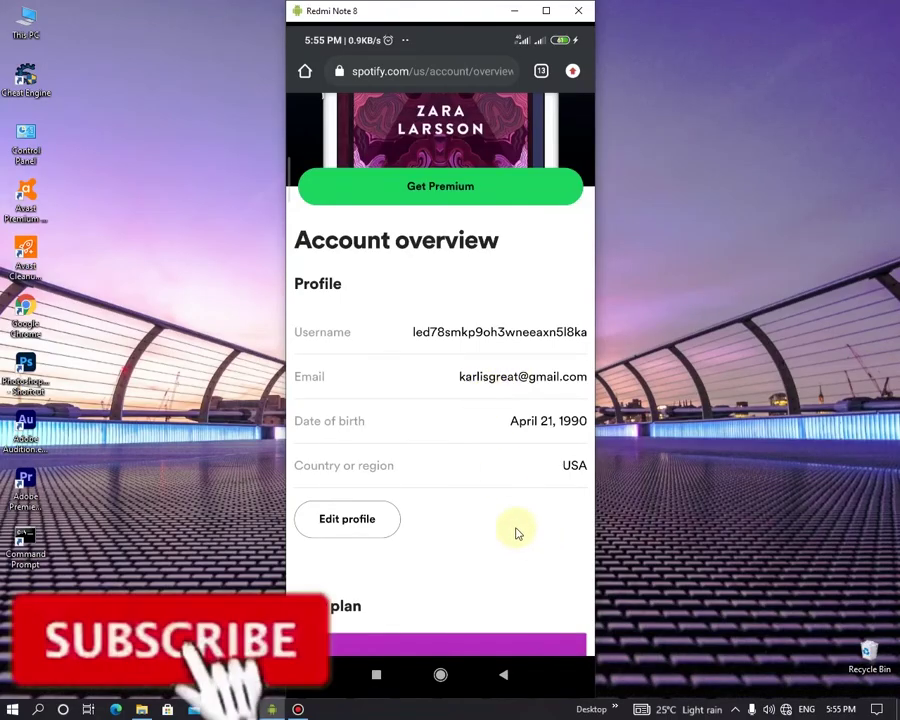
pyautogui.scroll(-2, 482, 466)
pyautogui.scroll(3, 480, 468)
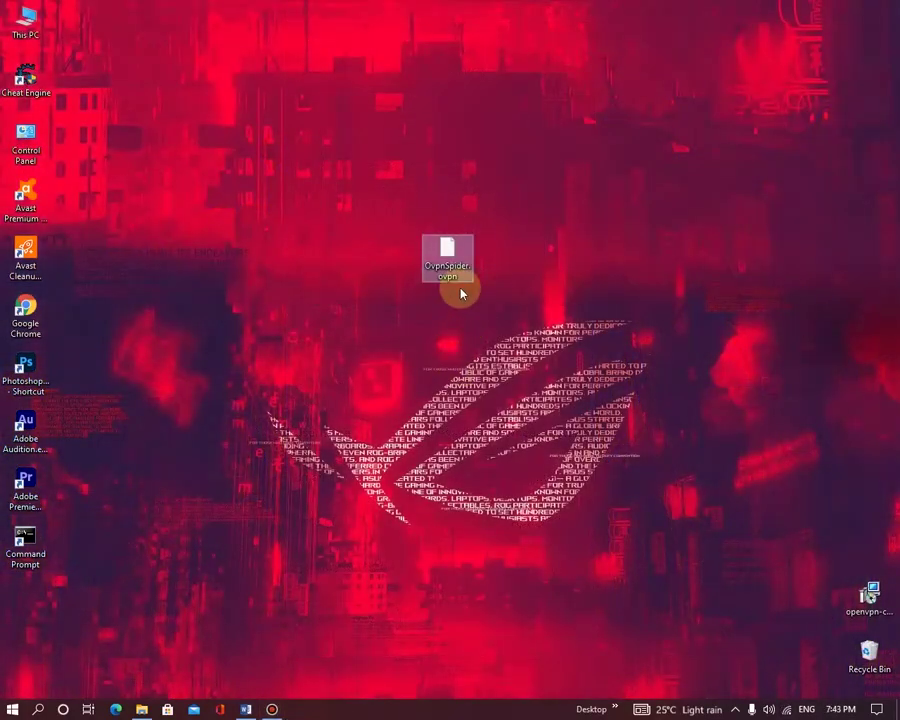
# - Search 'open vpn for pc' in PC Chrome and place the OpenVPN Connect installer on the desktop
pyautogui.moveTo(460, 281); pyautogui.dragTo(460, 338)
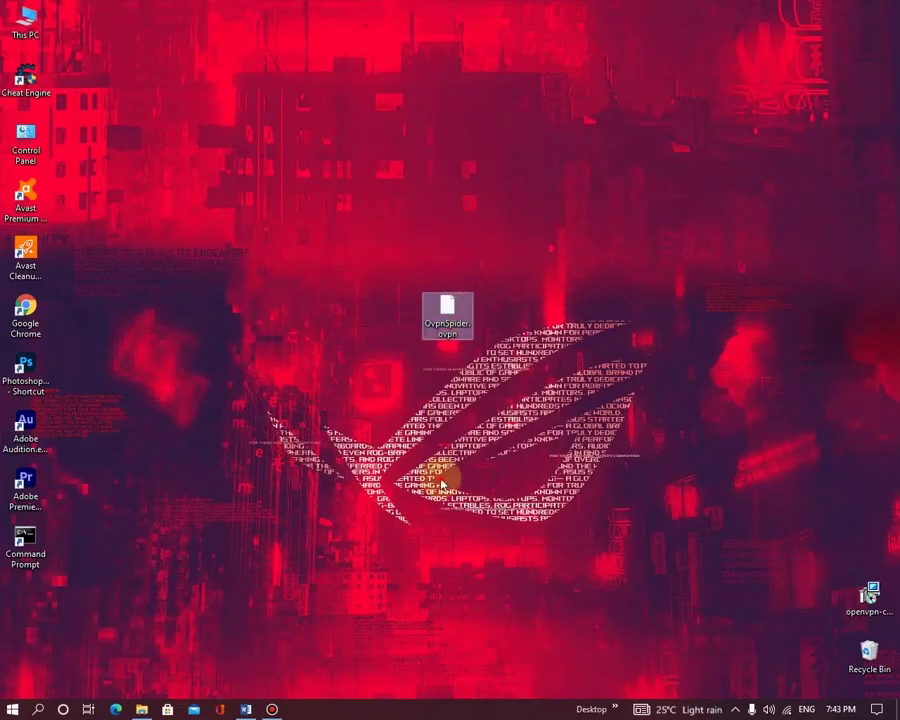
pyautogui.doubleClick(25, 312)
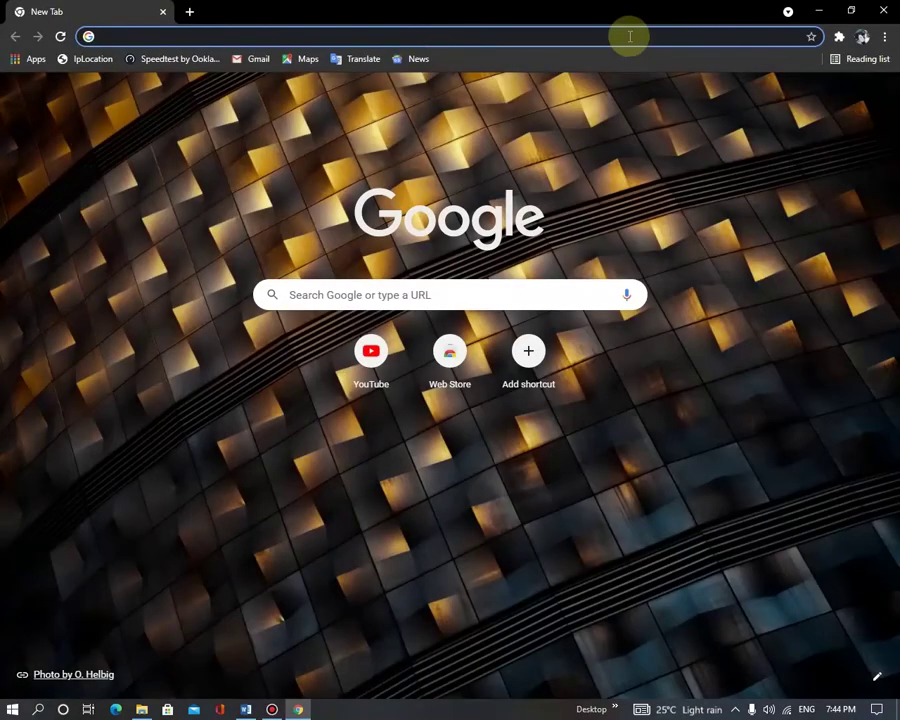
pyautogui.write('open vpn for pc')
pyautogui.press('Return')
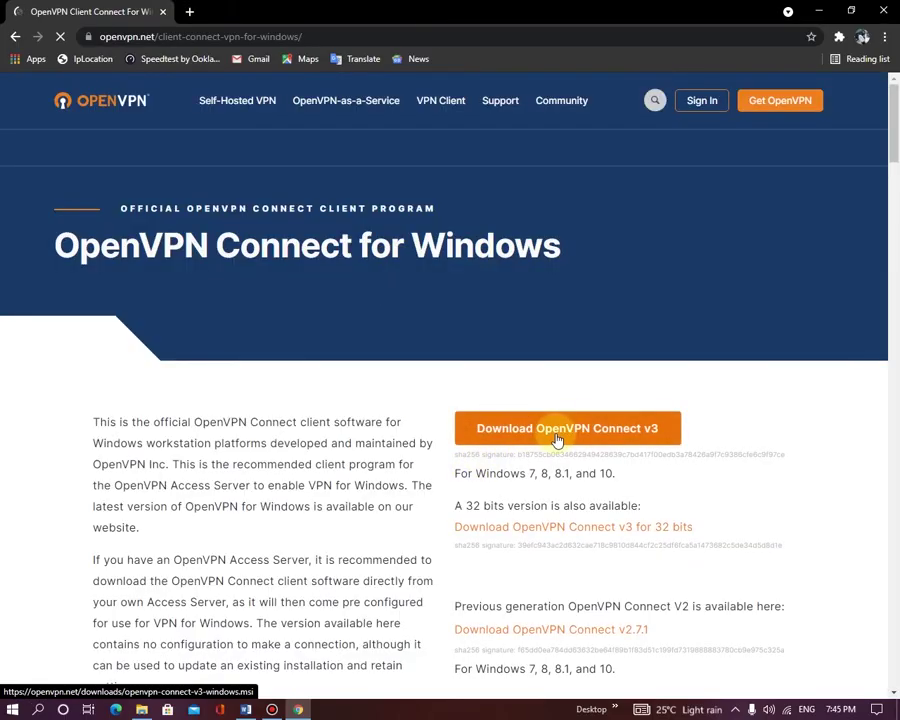
pyautogui.scroll(-1, 557, 440)
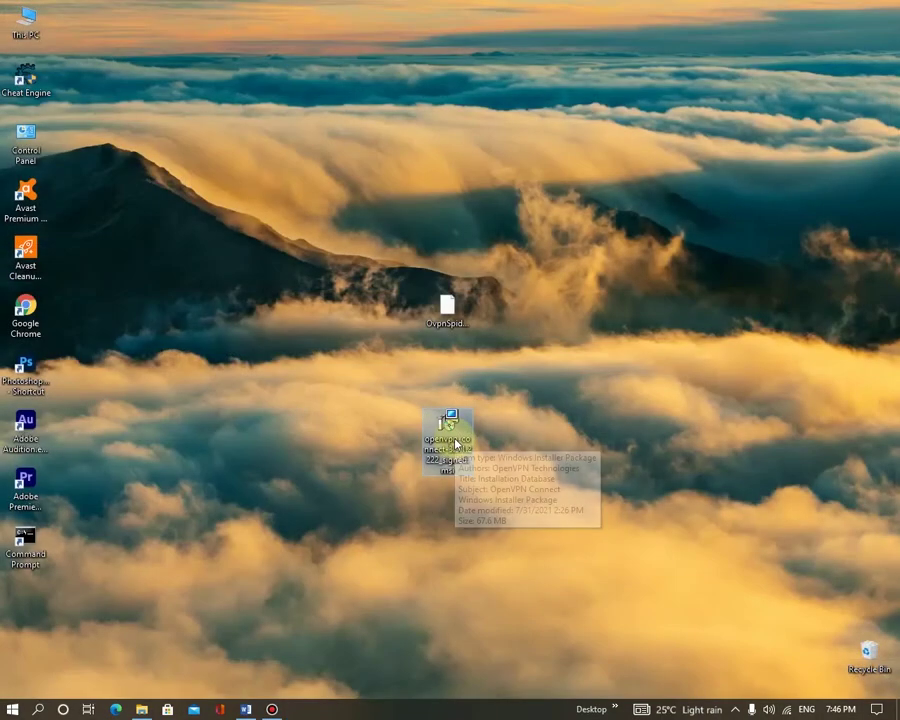
pyautogui.moveTo(455, 442); pyautogui.dragTo(422, 388)
# - Install OpenVPN Connect accepting the licence, close the launched app window, and finish the wizard
pyautogui.doubleClick(452, 390)
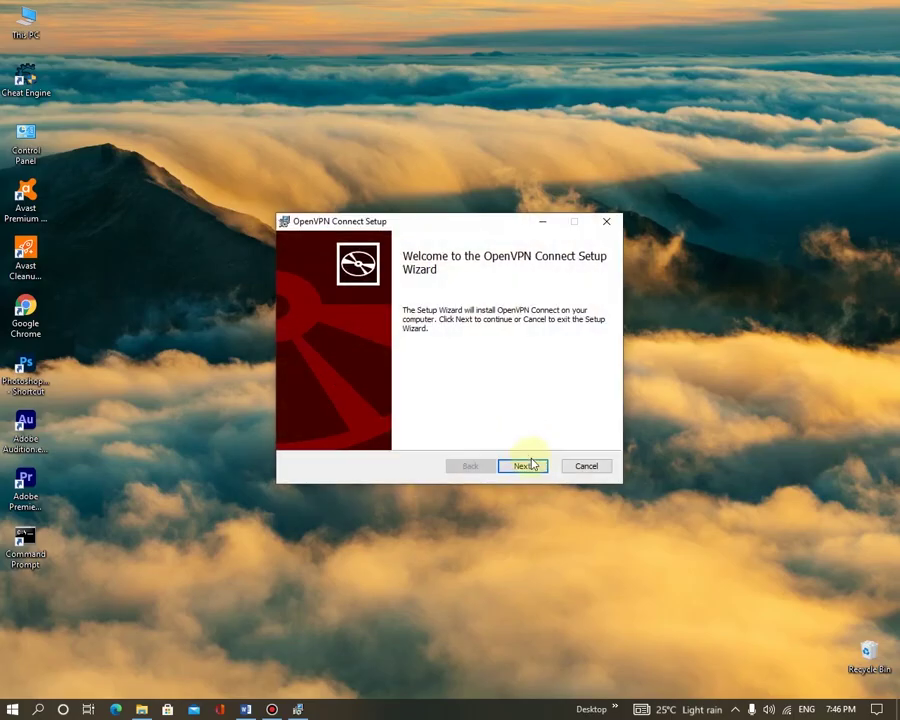
pyautogui.click(524, 466)
pyautogui.click(297, 433)
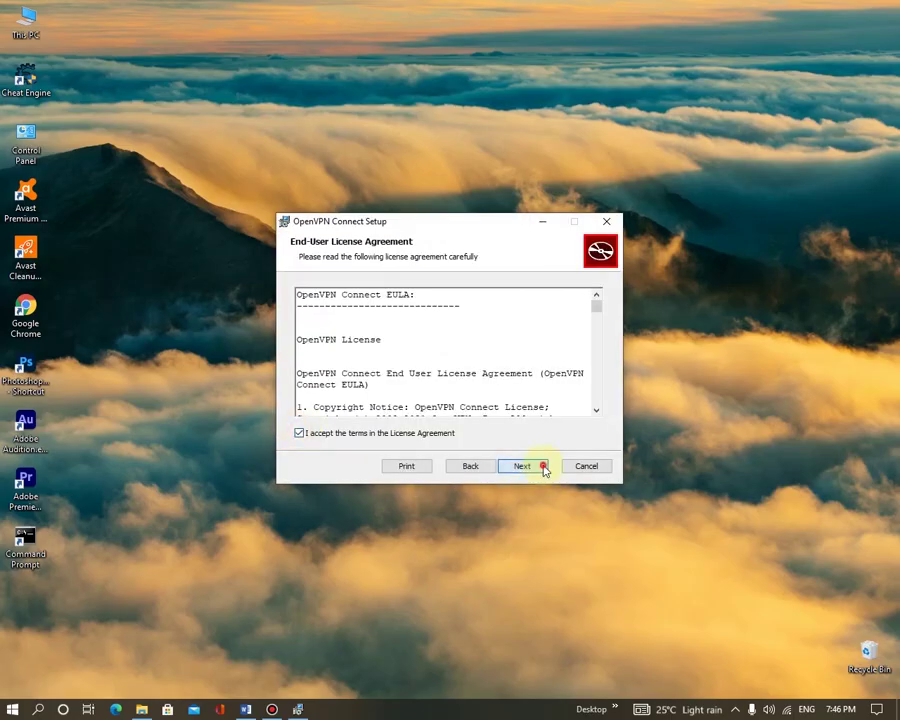
pyautogui.click(540, 466)
pyautogui.click(545, 468)
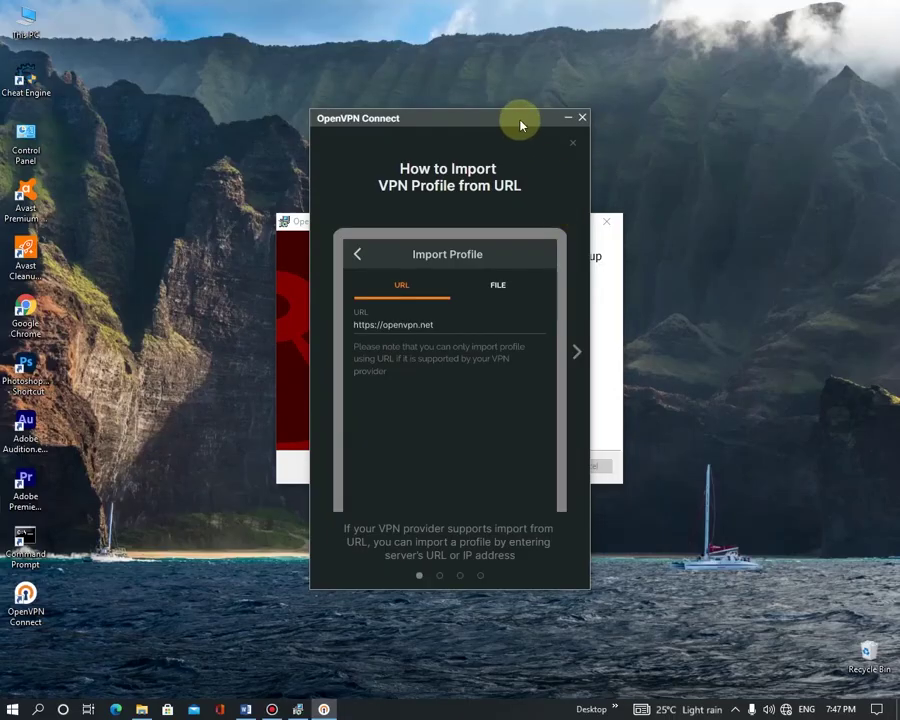
pyautogui.click(584, 119)
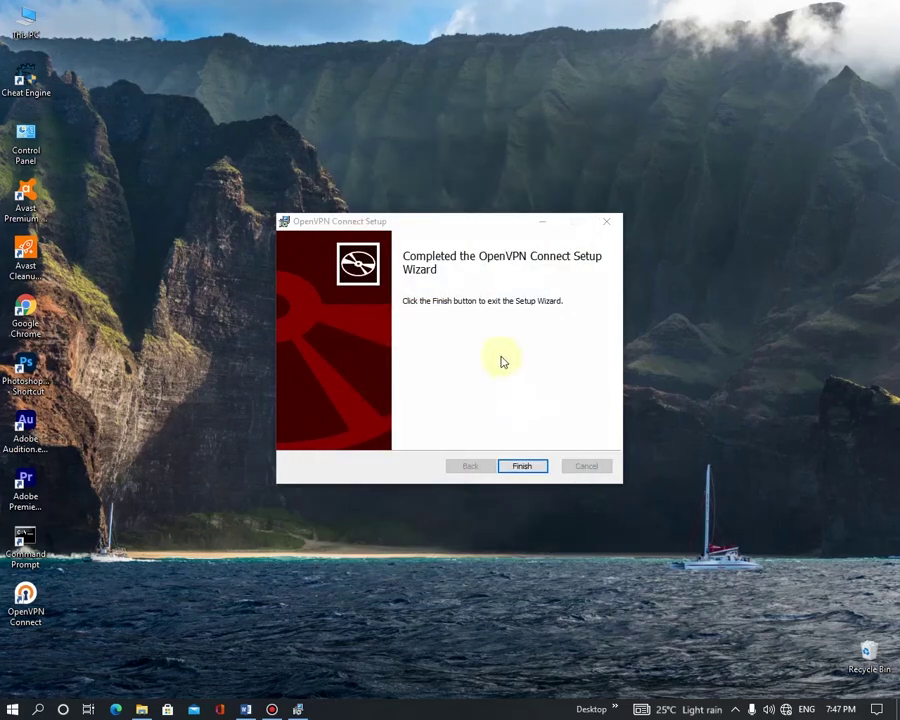
pyautogui.click(529, 470)
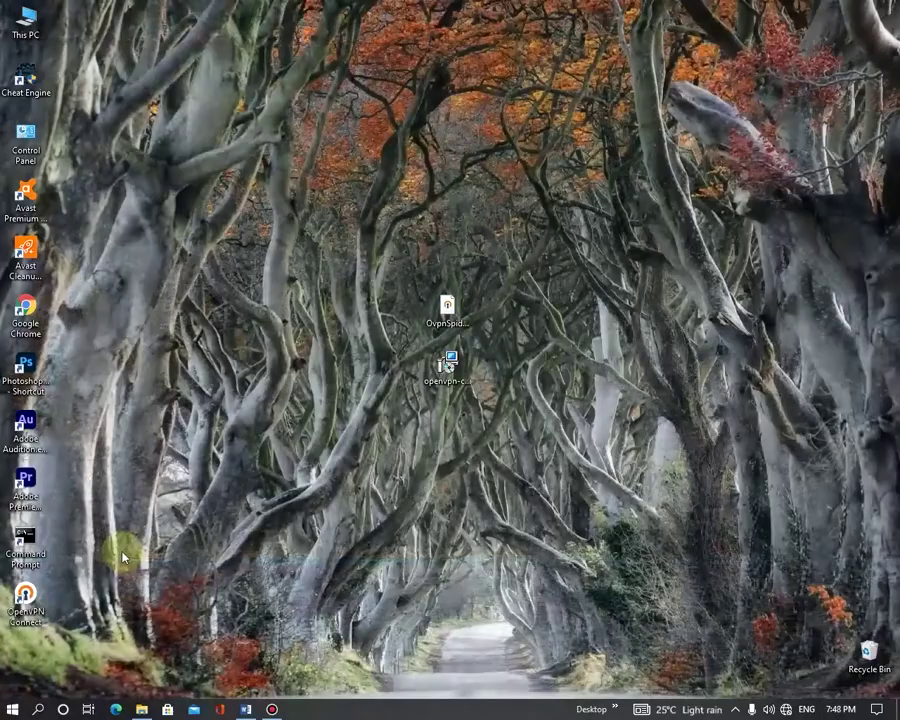
# - Launch OpenVPN Connect, skip the intro slides, and accept the data policy and updates notice
pyautogui.doubleClick(15, 624)
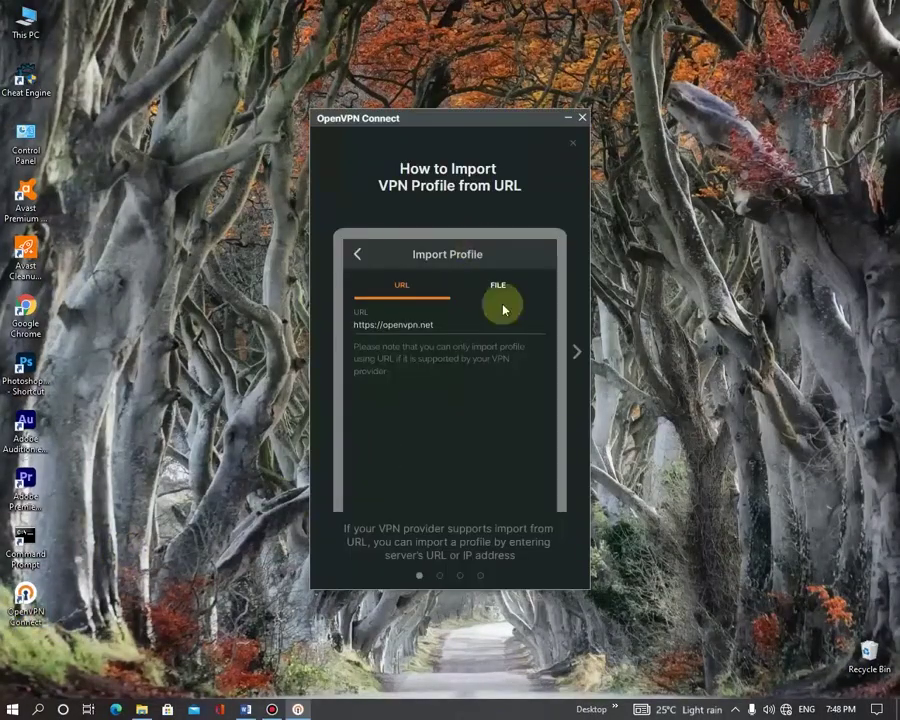
pyautogui.click(578, 353)
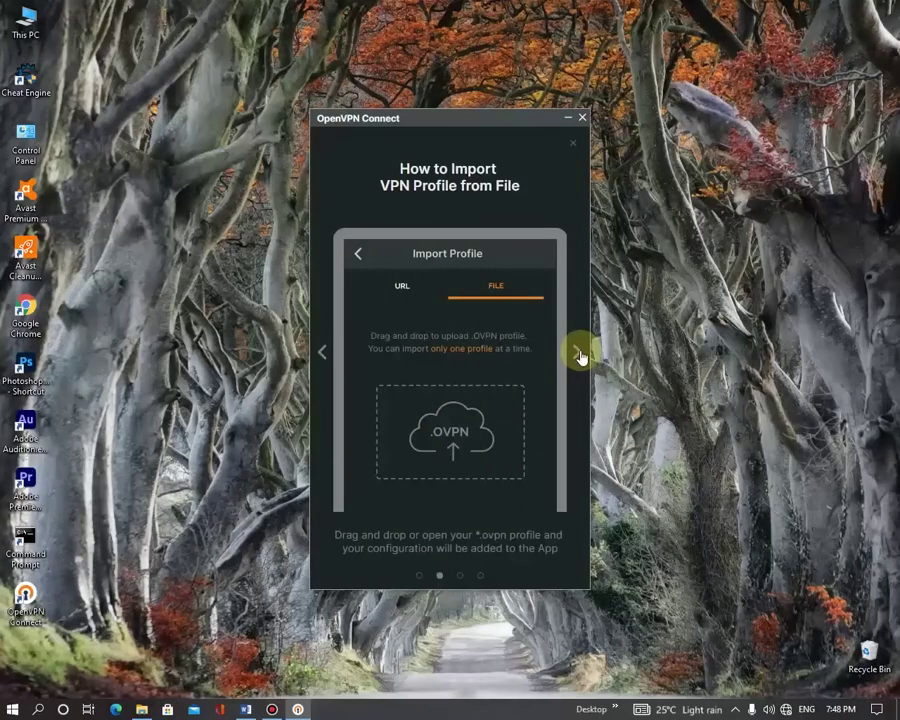
pyautogui.click(580, 355)
pyautogui.click(580, 355)
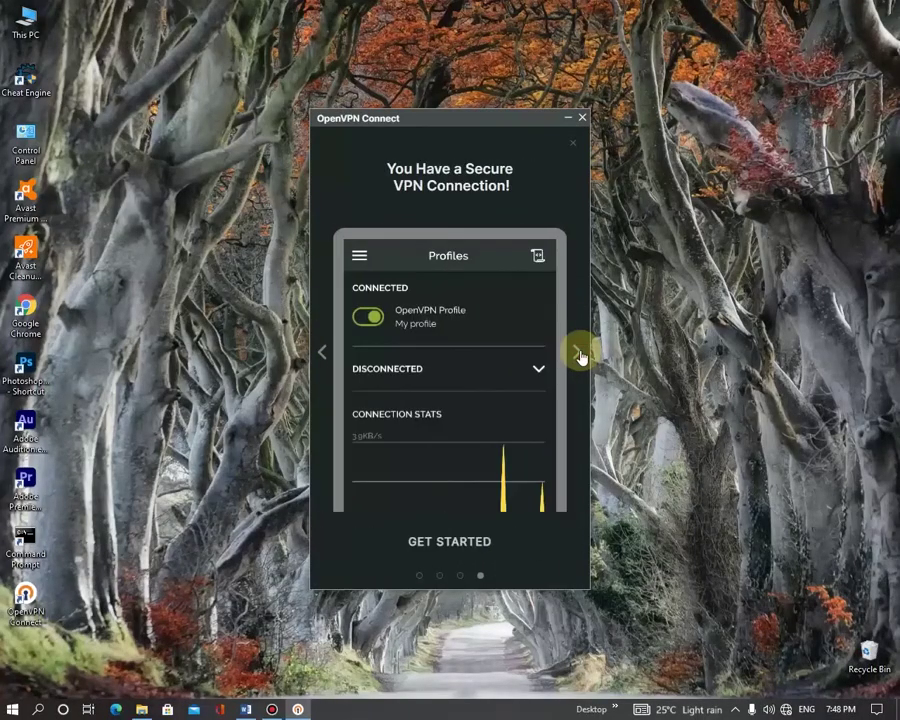
pyautogui.click(580, 355)
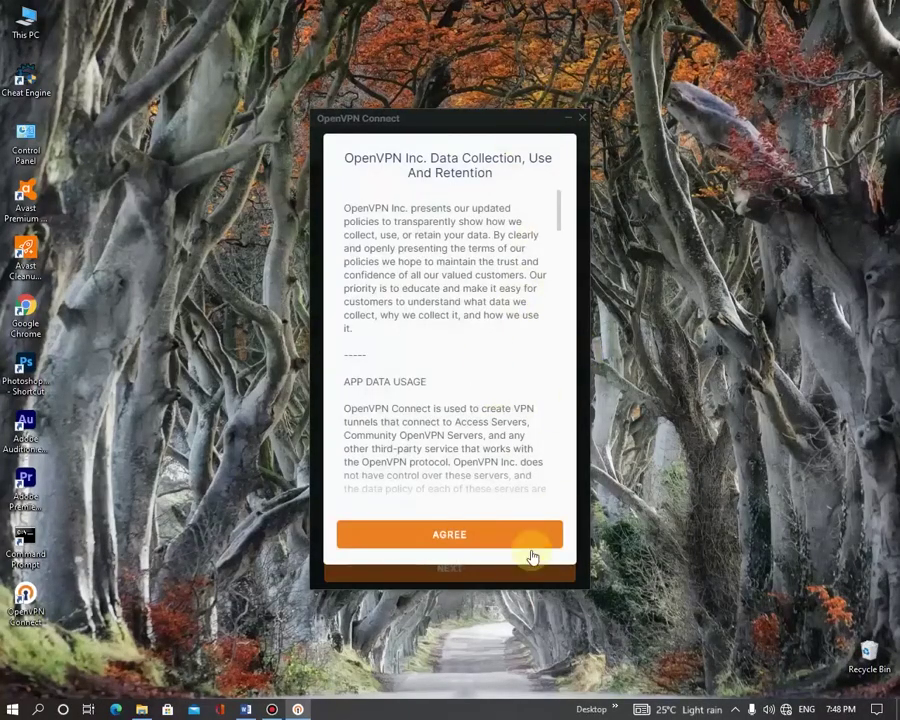
pyautogui.click(513, 535)
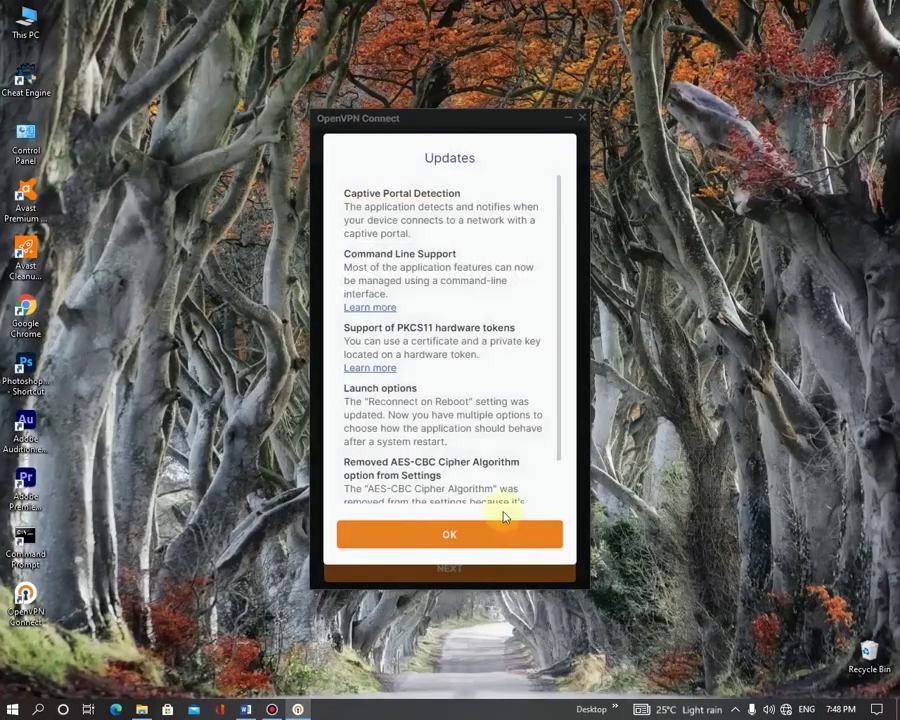
pyautogui.click(508, 533)
pyautogui.moveTo(486, 120); pyautogui.dragTo(483, 88)
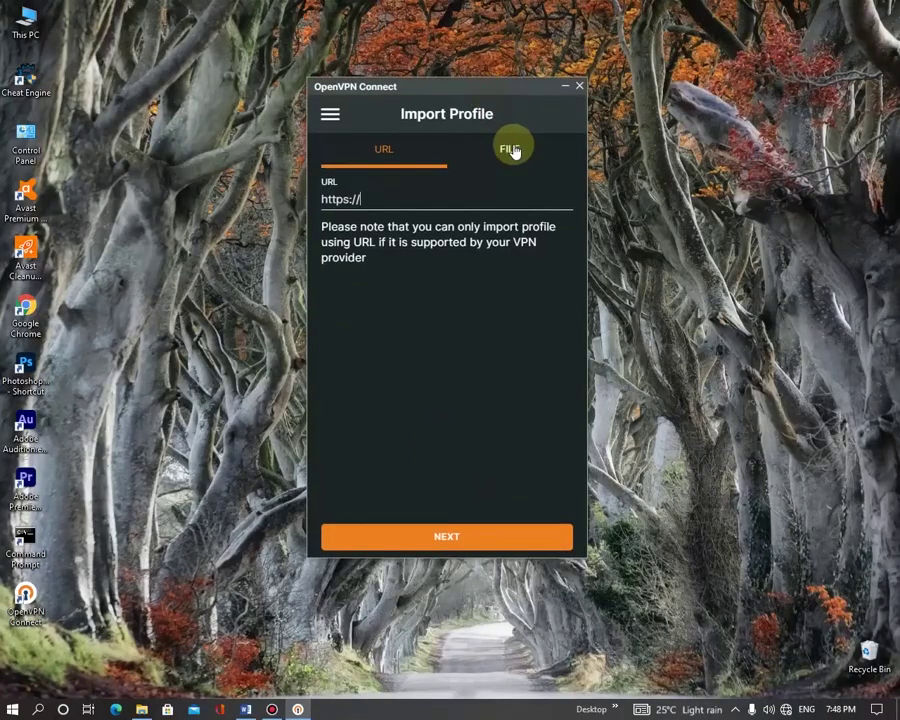
# - Import OvpnSpider.ovpn from the Desktop, connect to us1.freeopenvpn.org, and minimize the window
pyautogui.click(511, 149)
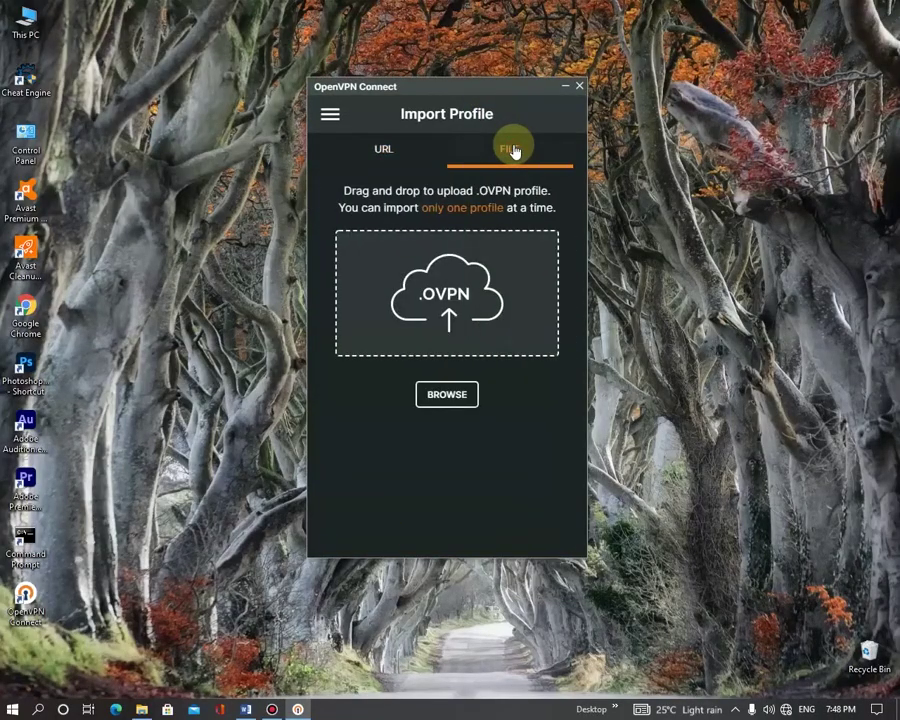
pyautogui.click(460, 402)
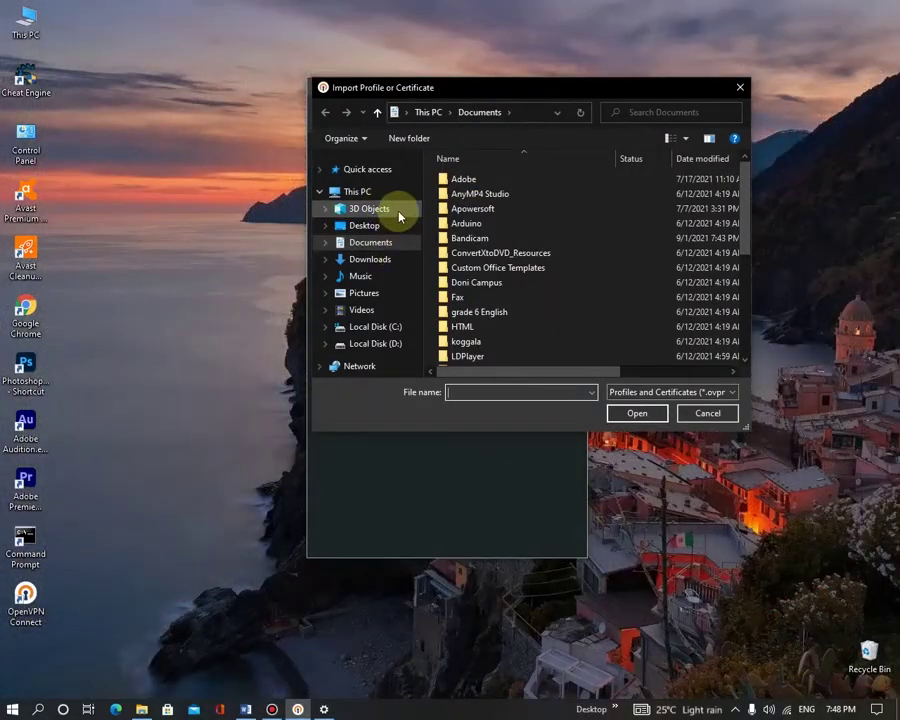
pyautogui.click(396, 226)
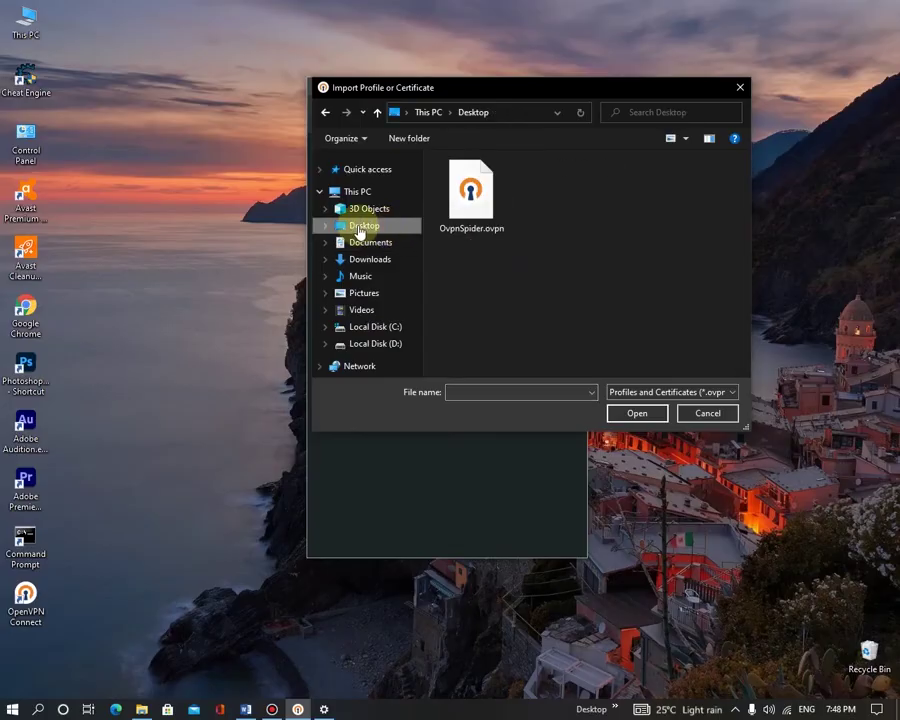
pyautogui.click(474, 192)
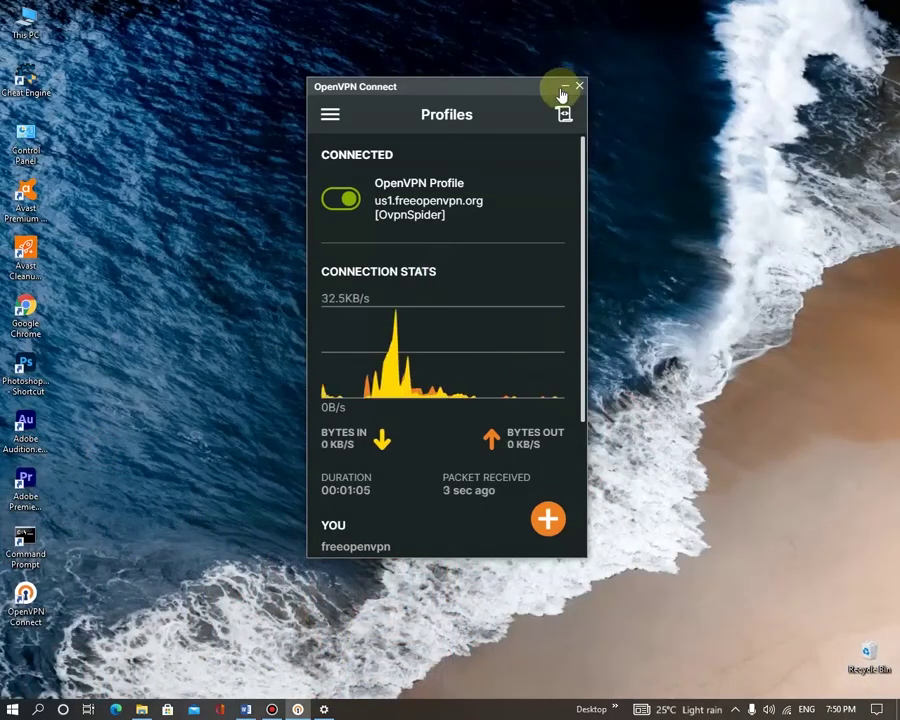
pyautogui.click(565, 86)
# - Launch Chrome to confirm the IP locates to Chicago, Illinois, then type 'spotify' in a new tab
pyautogui.click(35, 322)
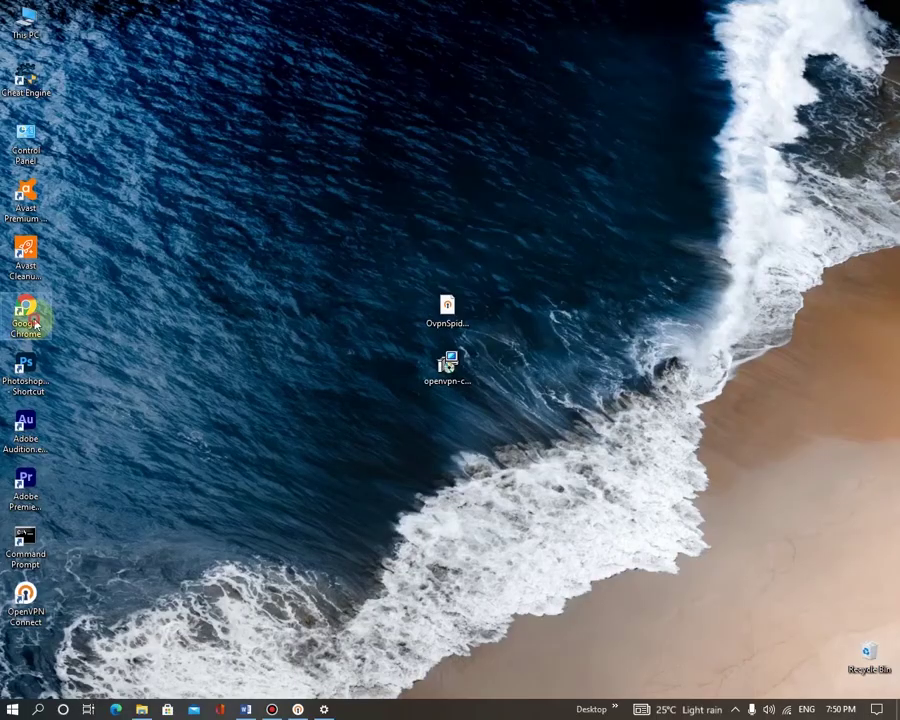
pyautogui.doubleClick(35, 322)
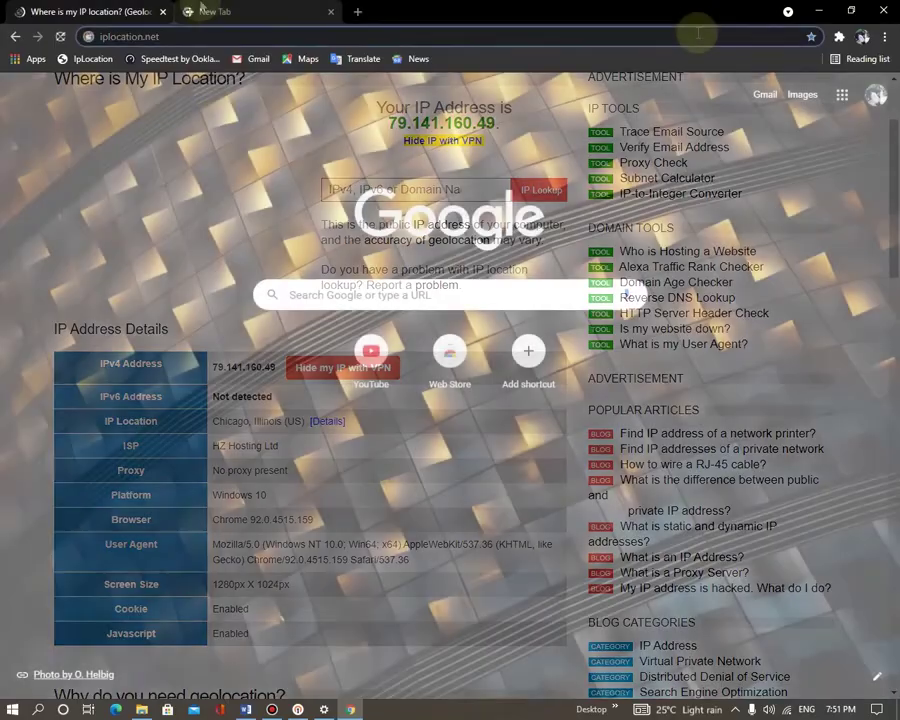
pyautogui.write('spotify')
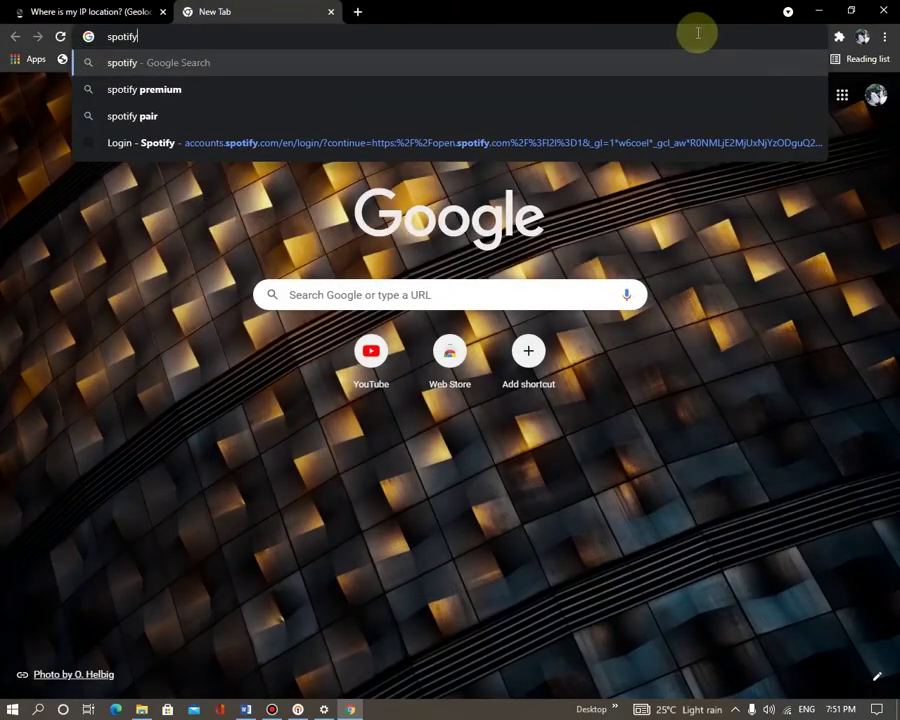
# - Search spotify, open sign-up, and enter the e-mail address in both e-mail fields
pyautogui.press('Return')
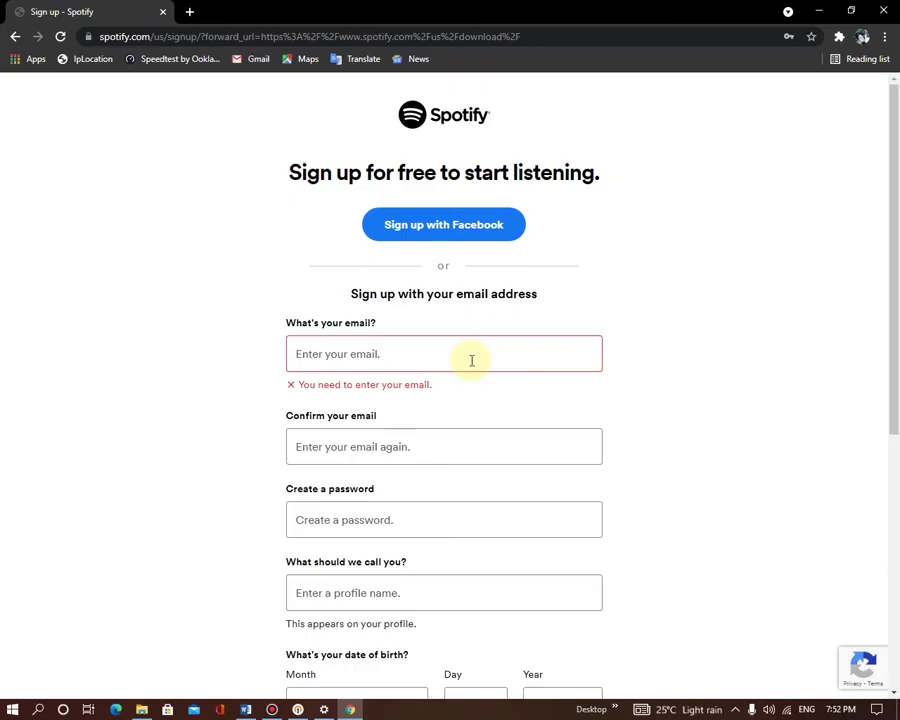
pyautogui.click(471, 360)
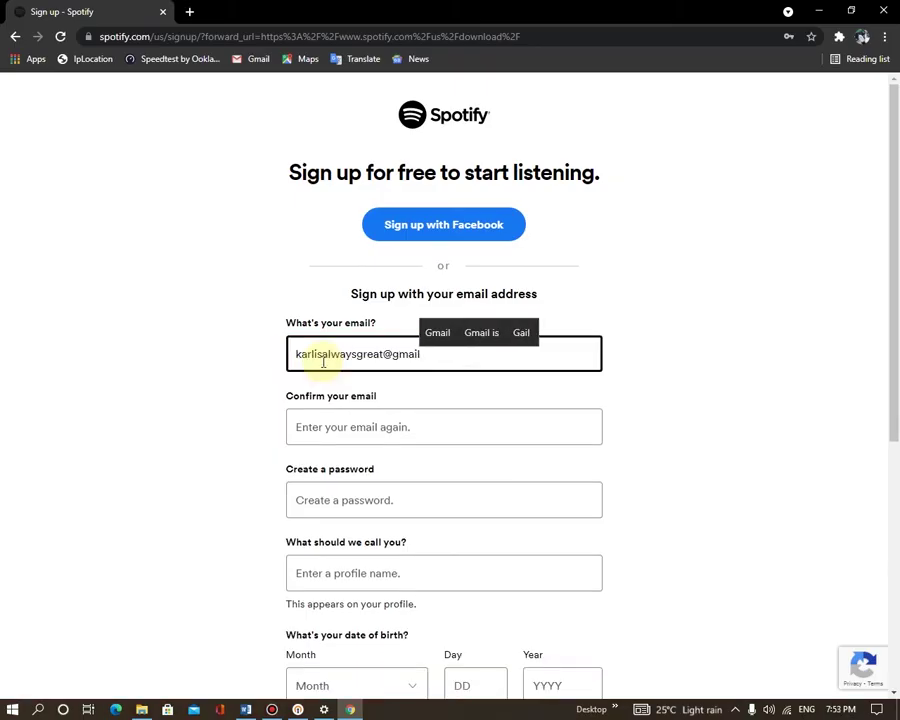
pyautogui.hotkey('ctrl', 'a')
pyautogui.hotkey('ctrl', 'c')
pyautogui.click(422, 421)
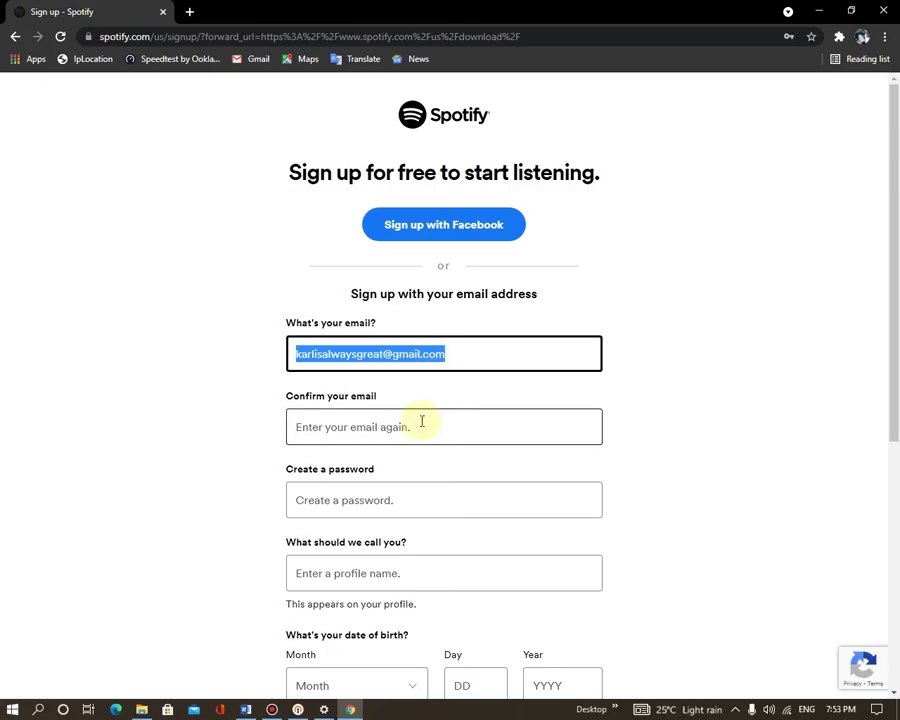
pyautogui.hotkey('ctrl', 'v')
# - Enter the account password and the profile name
pyautogui.click(412, 568)
pyautogui.scroll(-4, 452, 552)
# - Set the birth date to May 22, 1999
pyautogui.press('Tab')
pyautogui.press('f')
pyautogui.click(486, 472)
pyautogui.write('31')
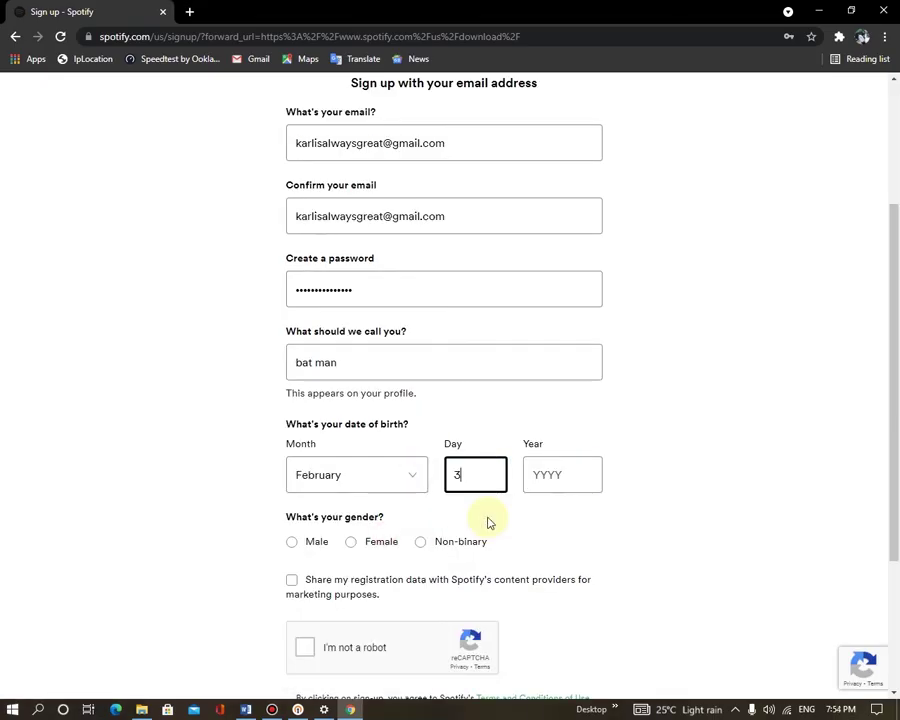
pyautogui.press('Tab')
pyautogui.write('2000')
pyautogui.click(356, 474)
pyautogui.click(367, 576)
pyautogui.press('Tab')
pyautogui.write('22')
pyautogui.press('Tab')
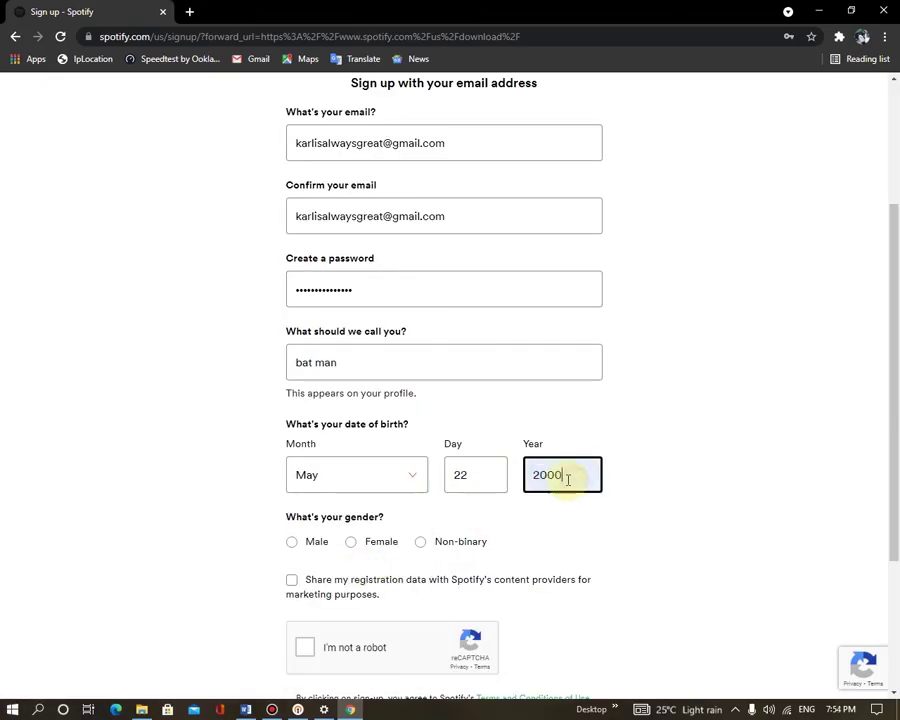
pyautogui.write('1999')
# - Choose Male as the gender, tick the reCAPTCHA box, and submit the form
pyautogui.click(291, 541)
pyautogui.scroll(-3, 357, 567)
pyautogui.press('Tab')
pyautogui.press('Tab')
pyautogui.press('space')
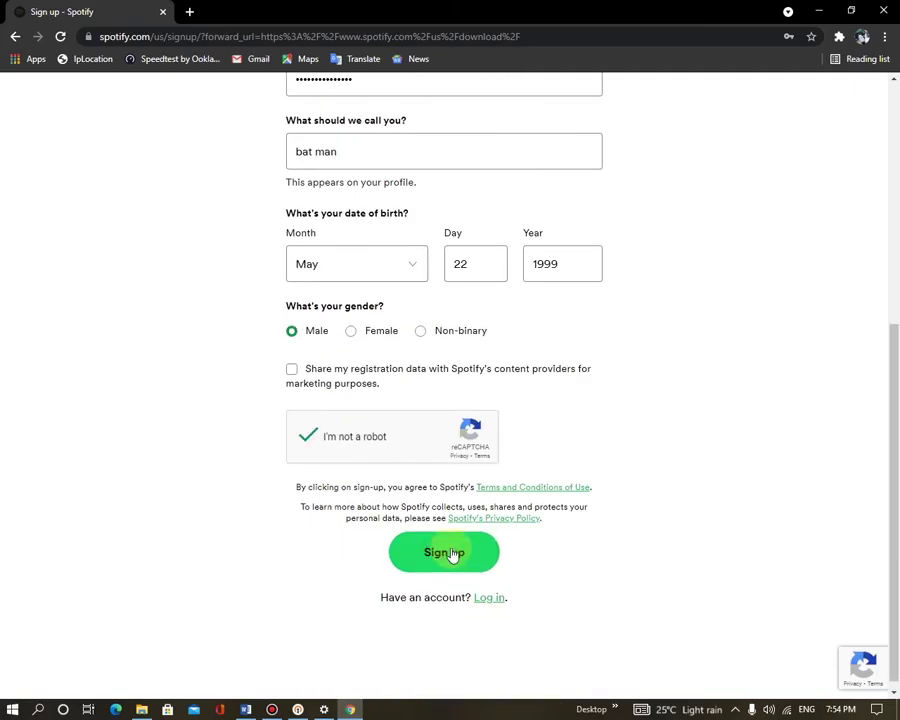
pyautogui.click(452, 553)
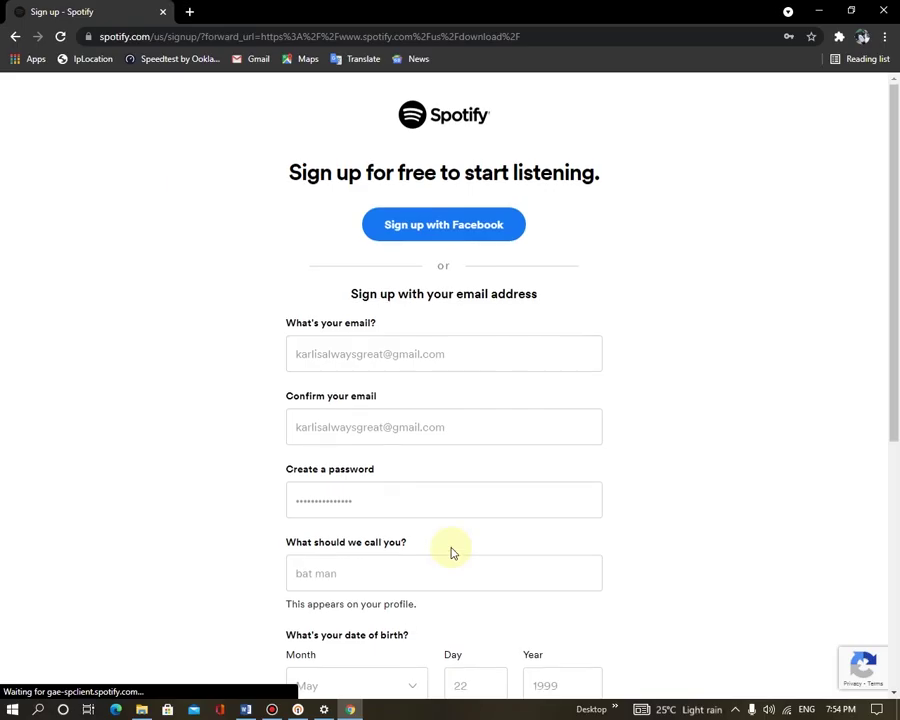
# - From the Download Spotify page, go to the new account's Account overview via the Profile menu
pyautogui.scroll(-2, 450, 546)
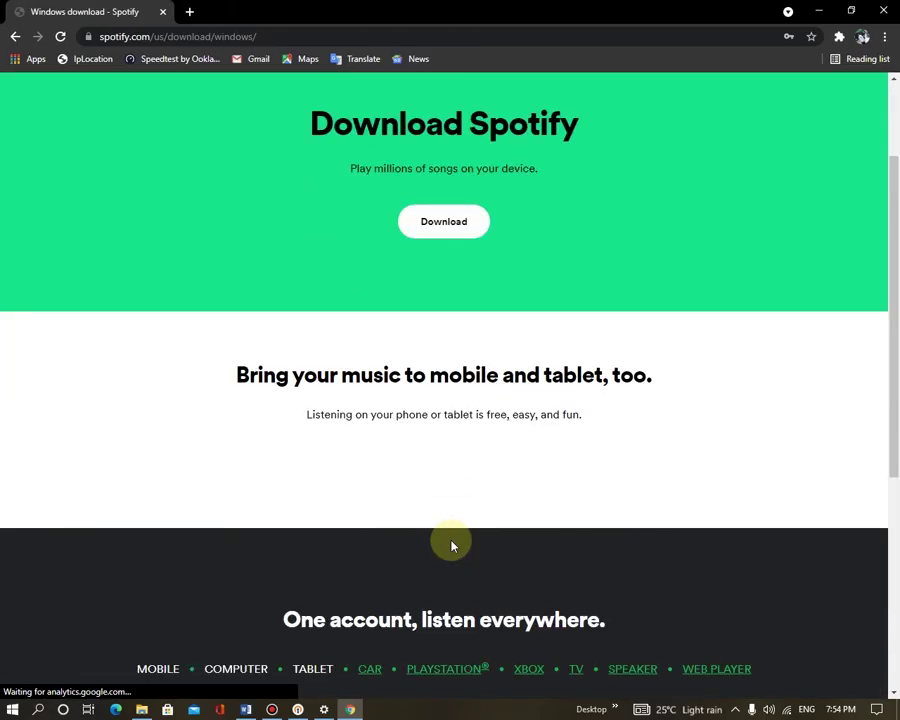
pyautogui.scroll(3, 450, 546)
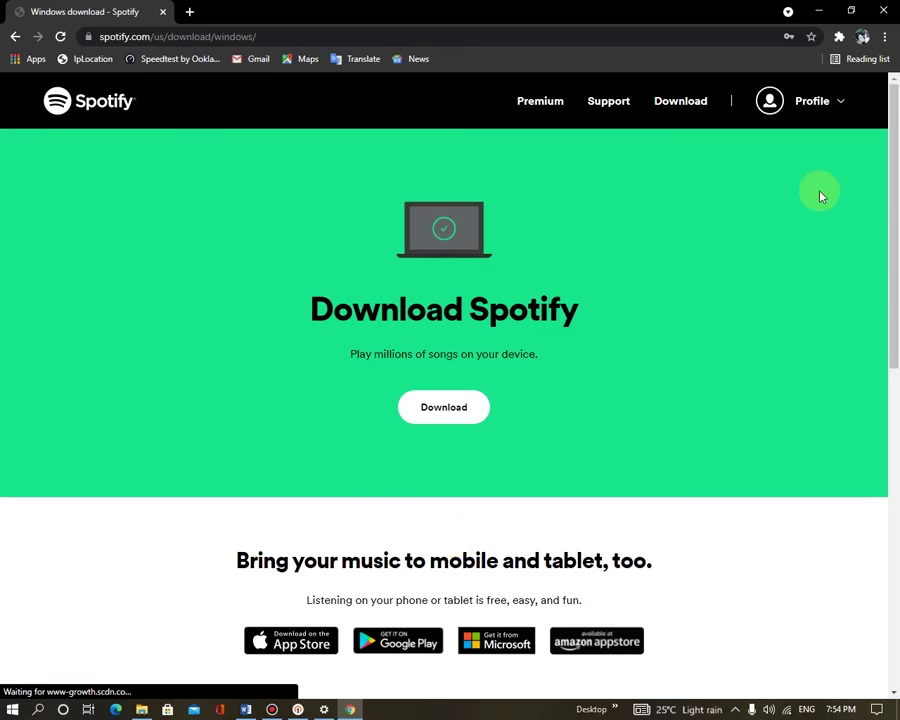
pyautogui.click(781, 110)
pyautogui.click(782, 148)
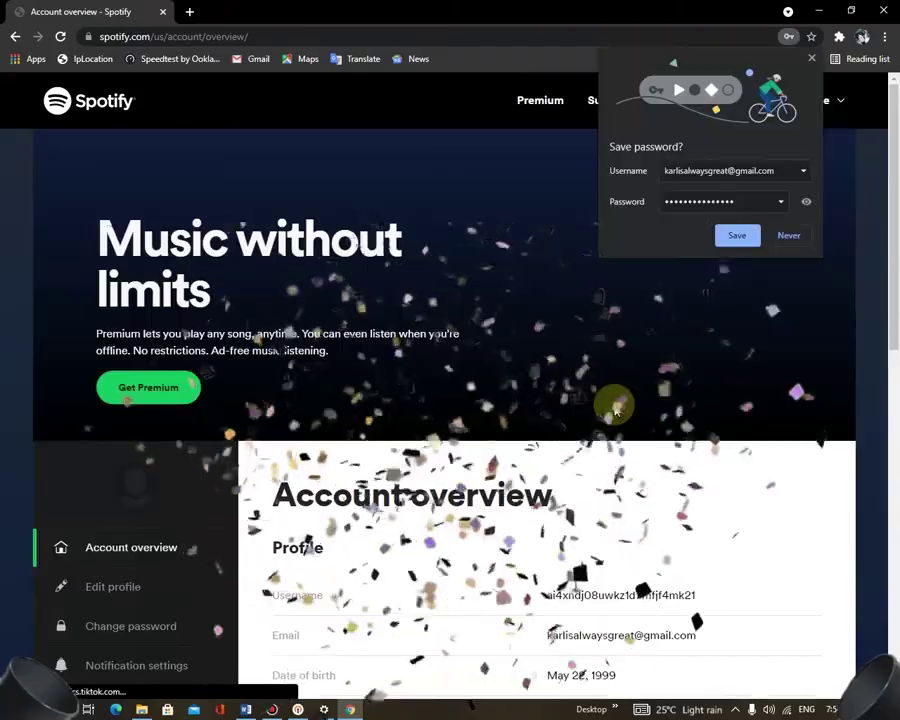
# - Decline Chrome's offer to save the Spotify password and confirm the account country is USA
pyautogui.scroll(-3, 614, 405)
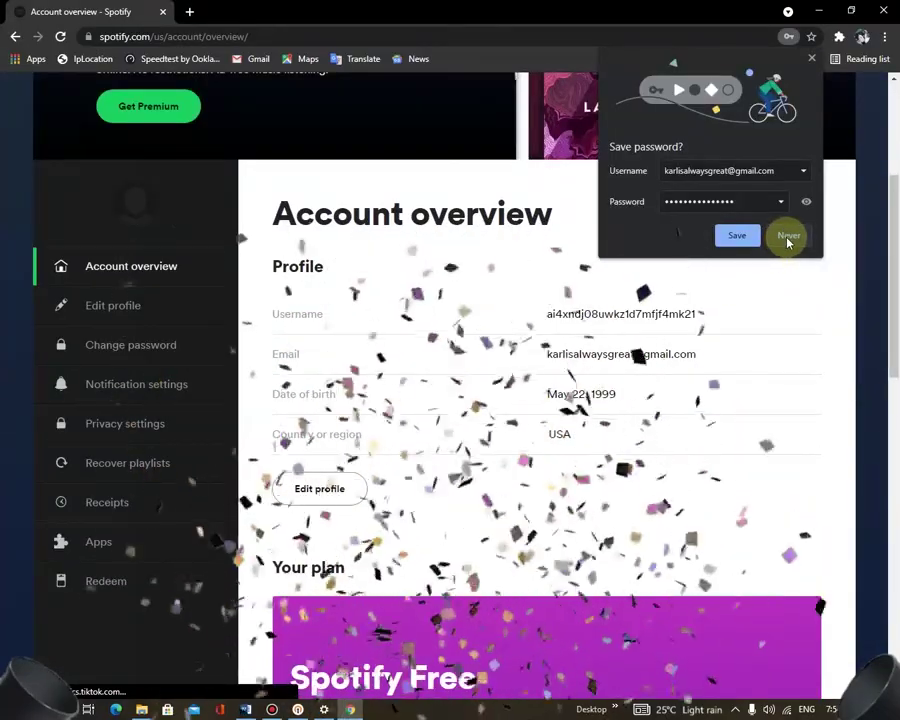
pyautogui.click(788, 237)
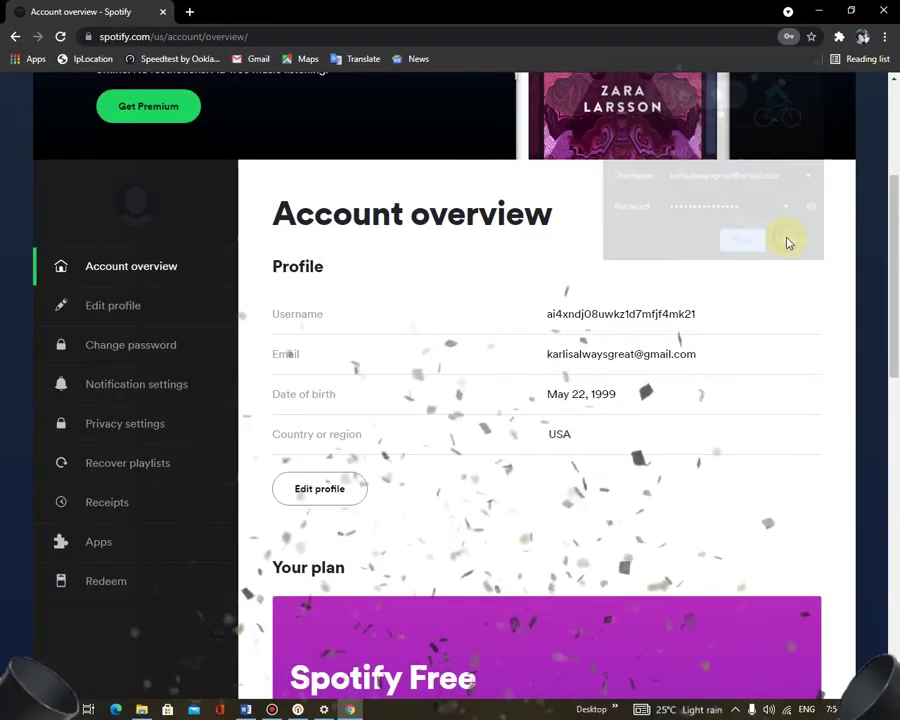